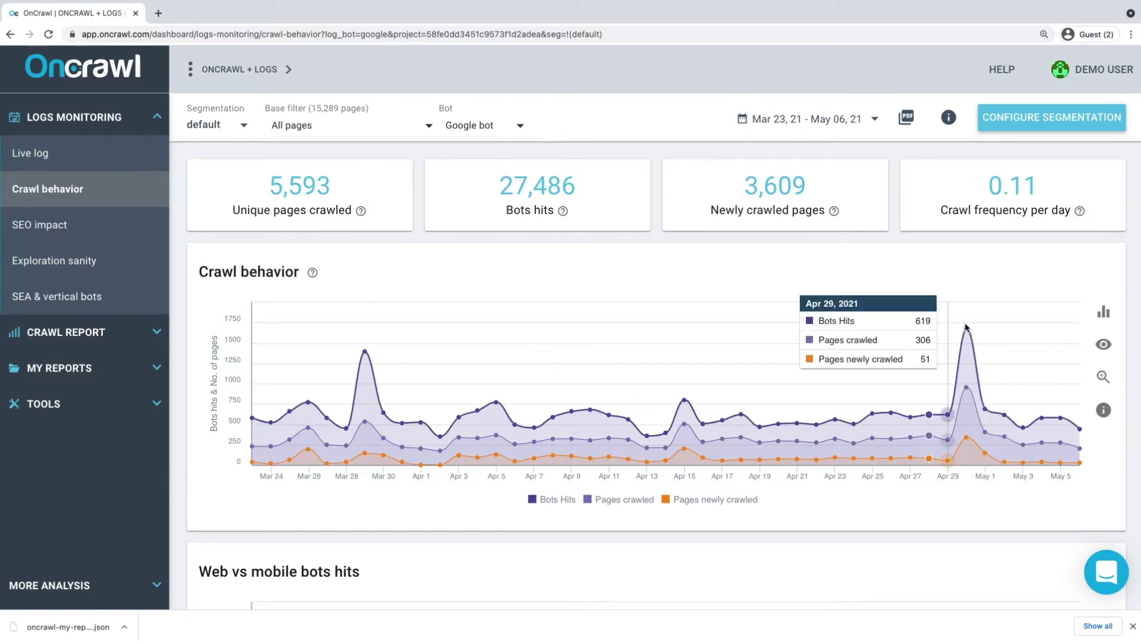
Open the dashboard builder, search the graphs for "googl" and add the Google bots hits by day chart to the empty dashboard.
mouse_move(955, 282)
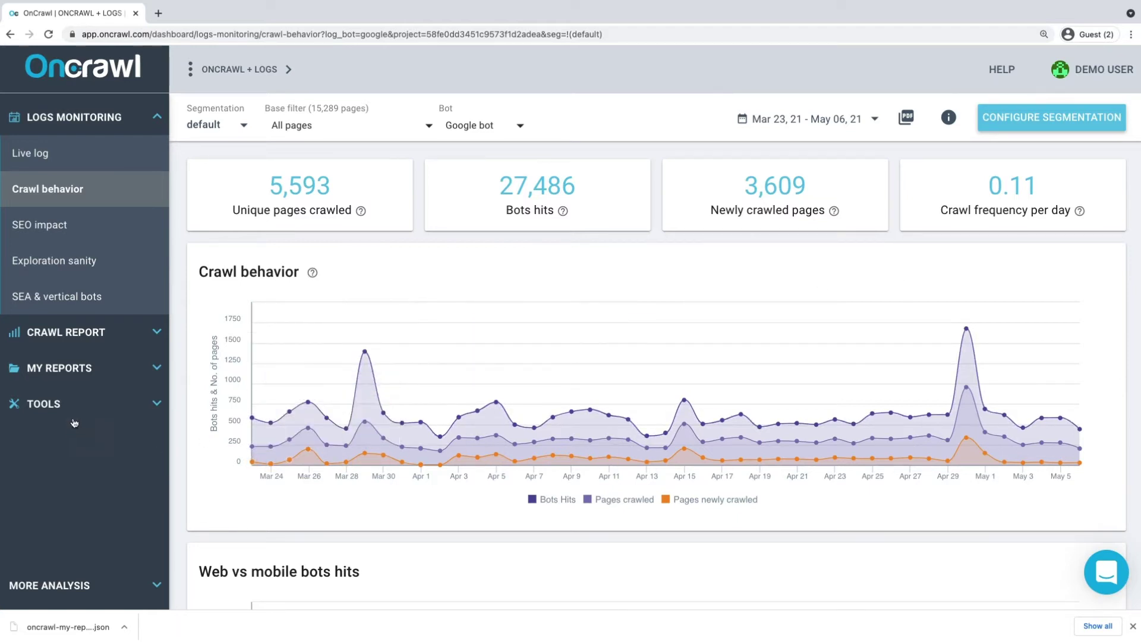
click(72, 404)
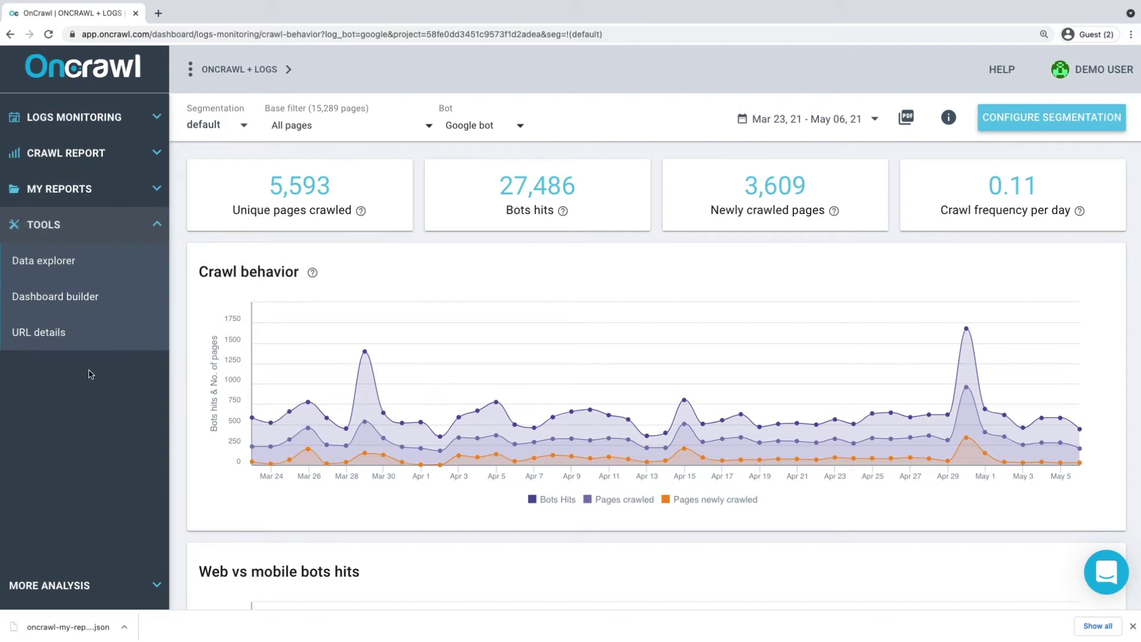
click(105, 299)
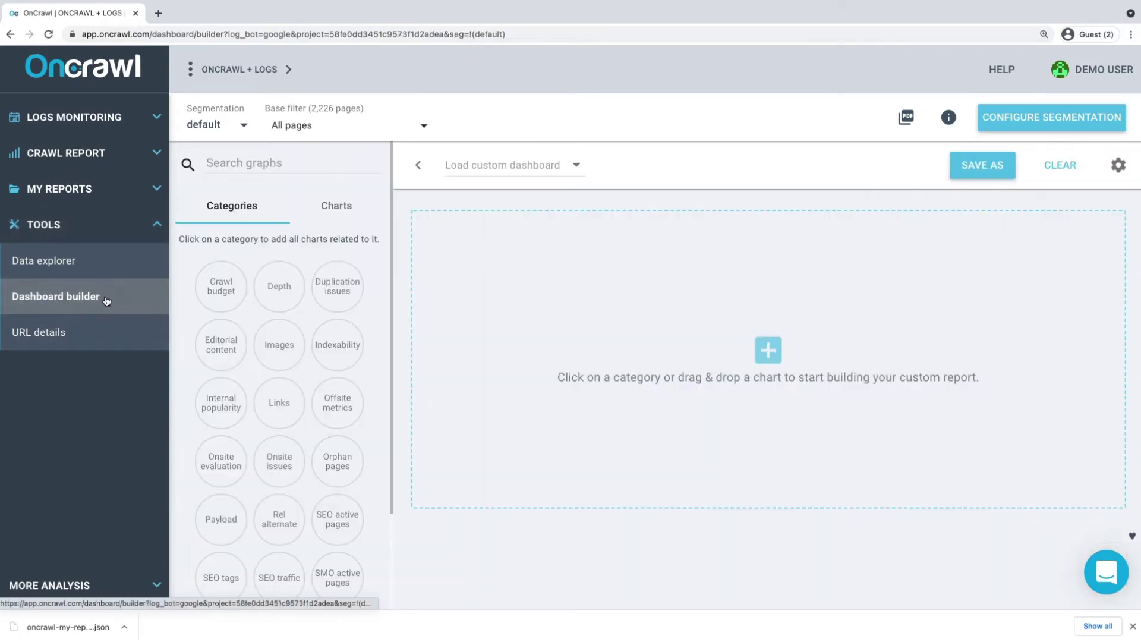
click(300, 163)
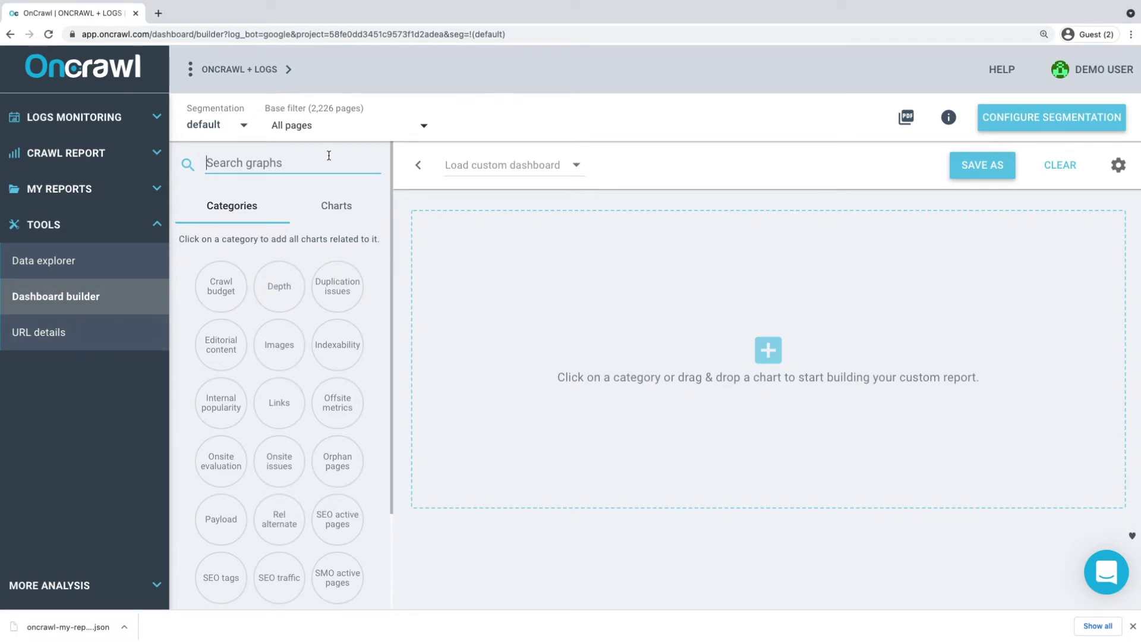
text(googl)
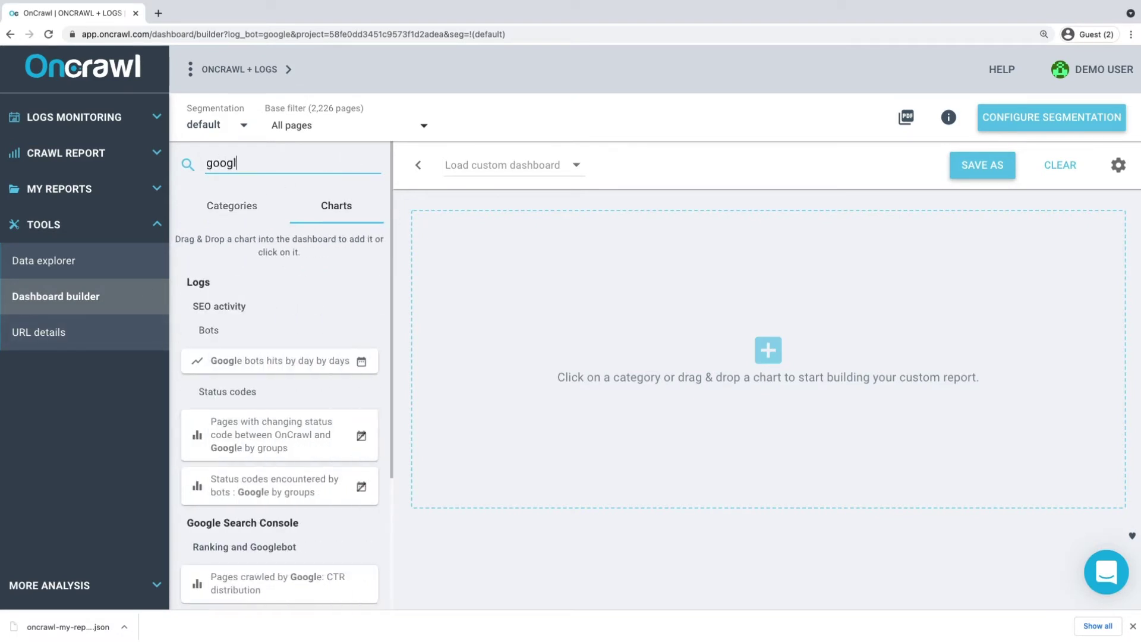
drag(313, 361, 508, 298)
Search the graphs for "bing" and add the Bing bots hits by day chart below the Google chart.
double_click(201, 162)
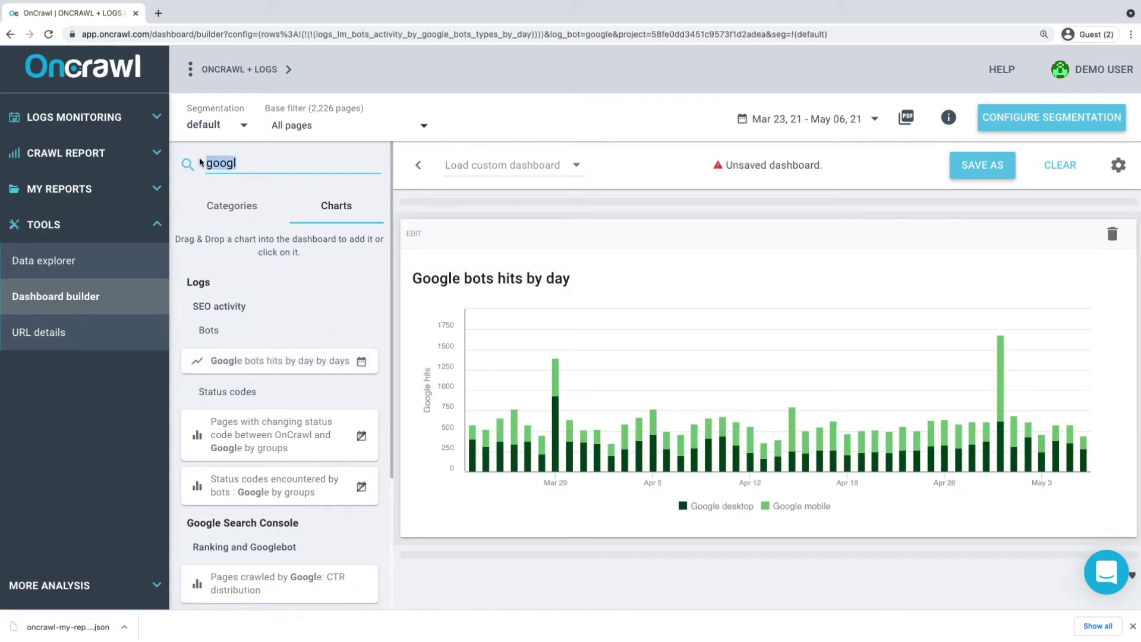
text(bing)
drag(217, 359, 526, 516)
Search the graphs for "baidu" and add the Baidu bots hits by day chart below the Bing chart.
scroll(488, 433, down, 1)
scroll(527, 514, down, 5)
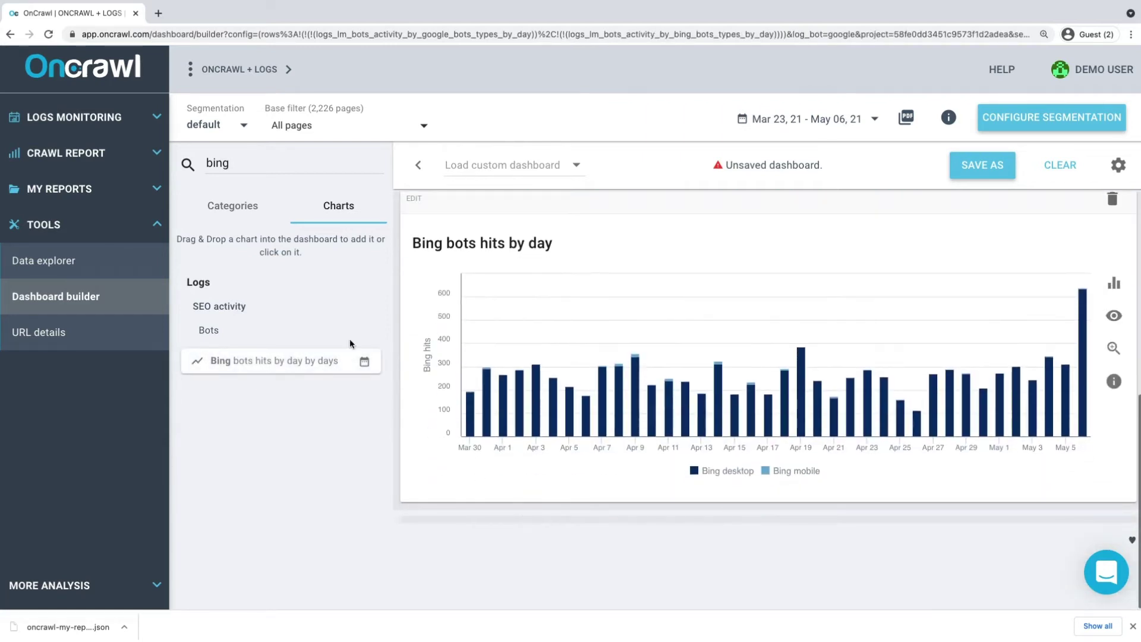
double_click(251, 164)
text(baidu)
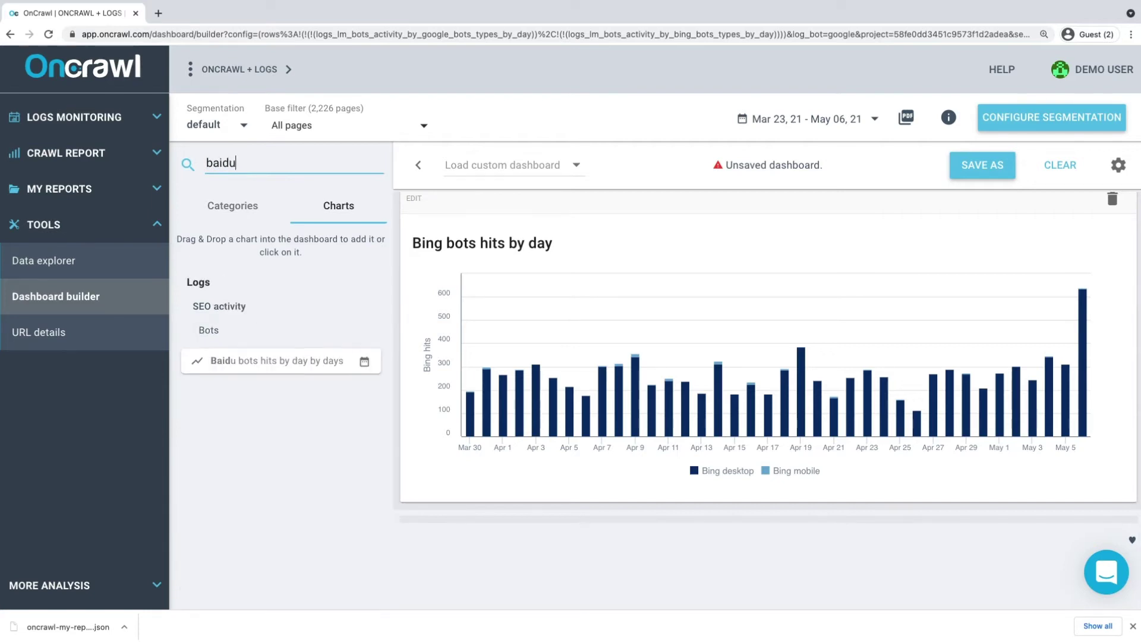
drag(268, 362, 474, 560)
Search the graphs for "yande" and add the Yandex bots hits by day chart below the Baidu chart.
double_click(239, 164)
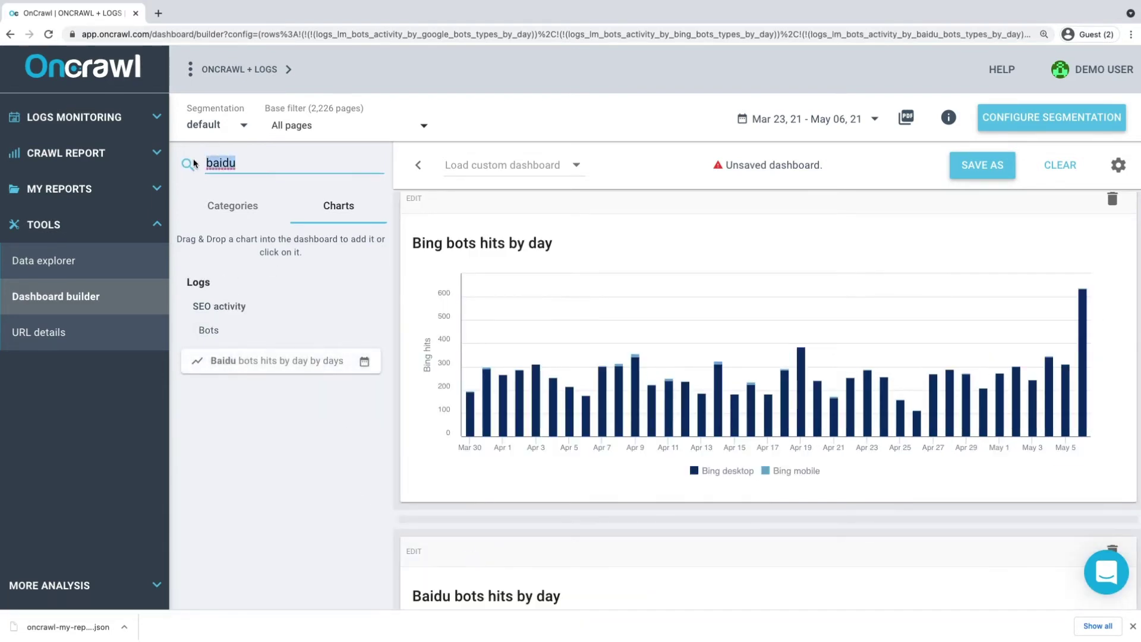
text(yande)
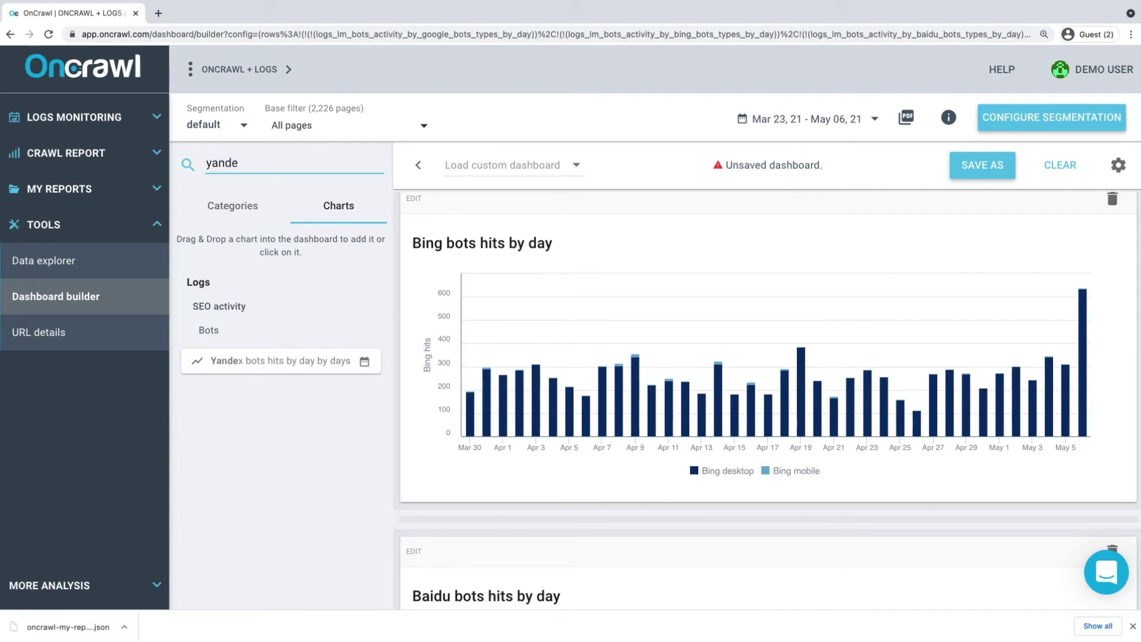
scroll(589, 382, down, 6)
drag(308, 363, 477, 551)
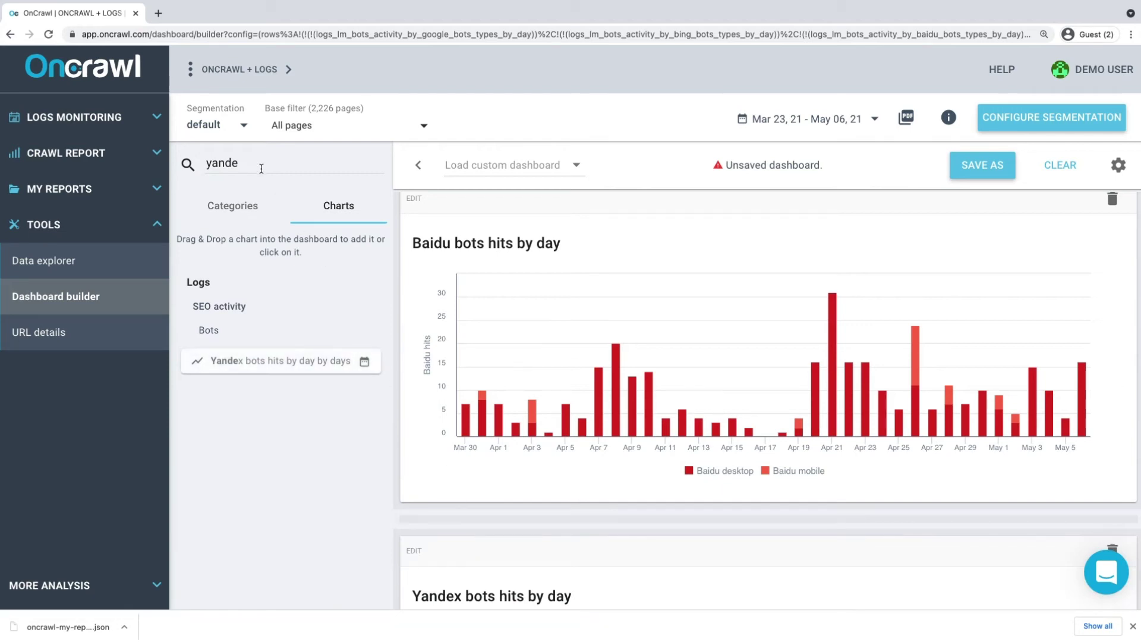
Search the graphs for "status" and place the logs chart "Status codes encountered by bots by pages by days" beside the Yandex chart.
double_click(203, 165)
text(sta)
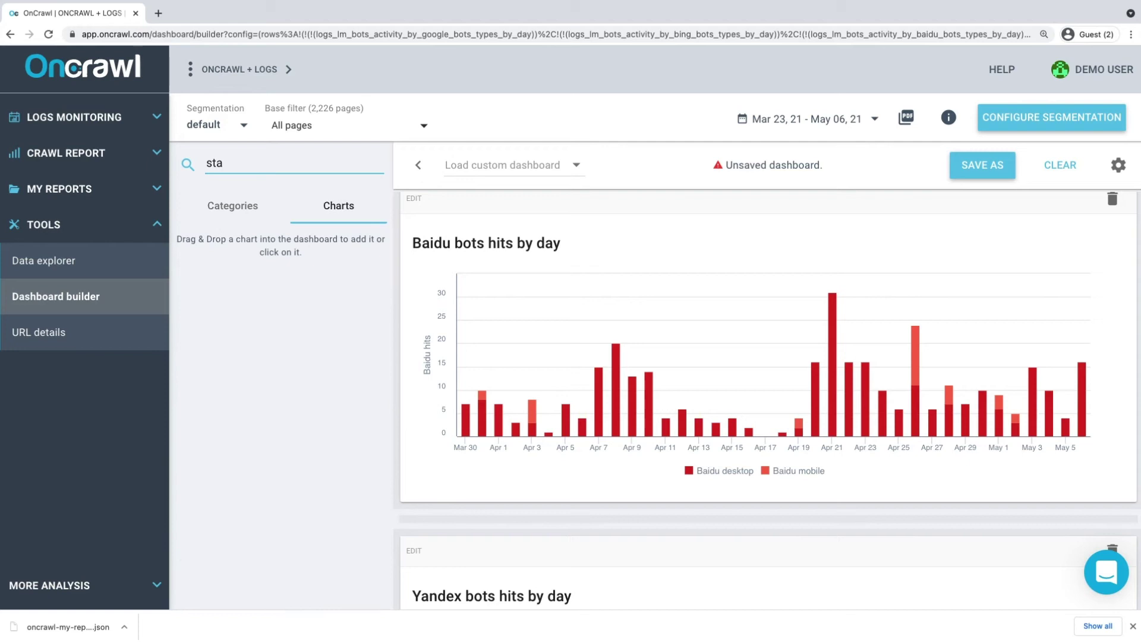
text(uttus)
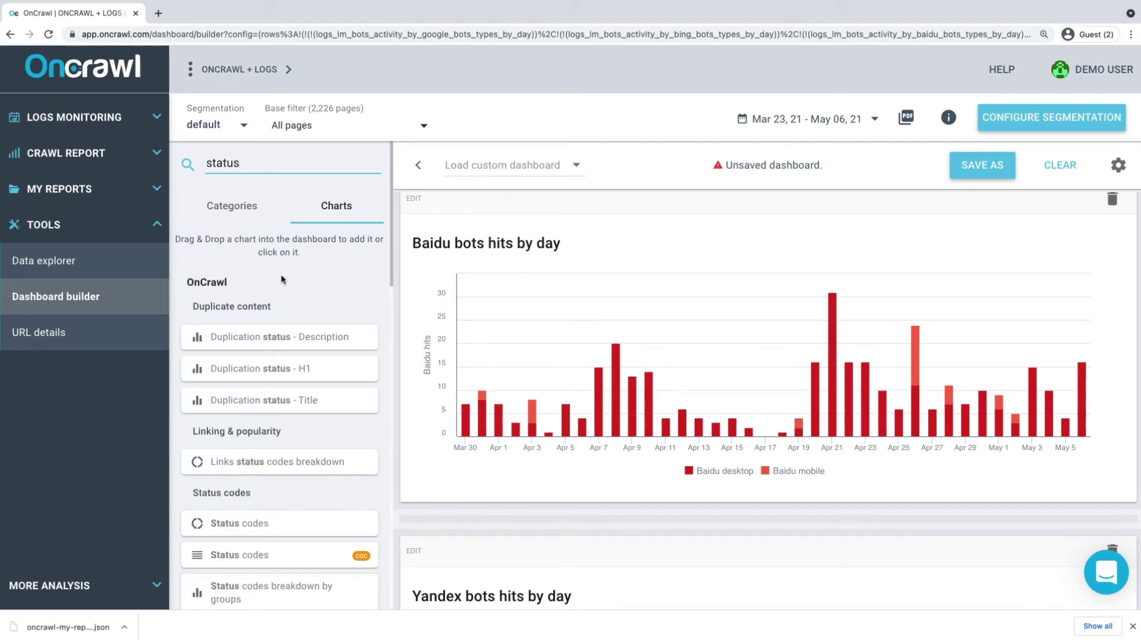
scroll(282, 279, down, 3)
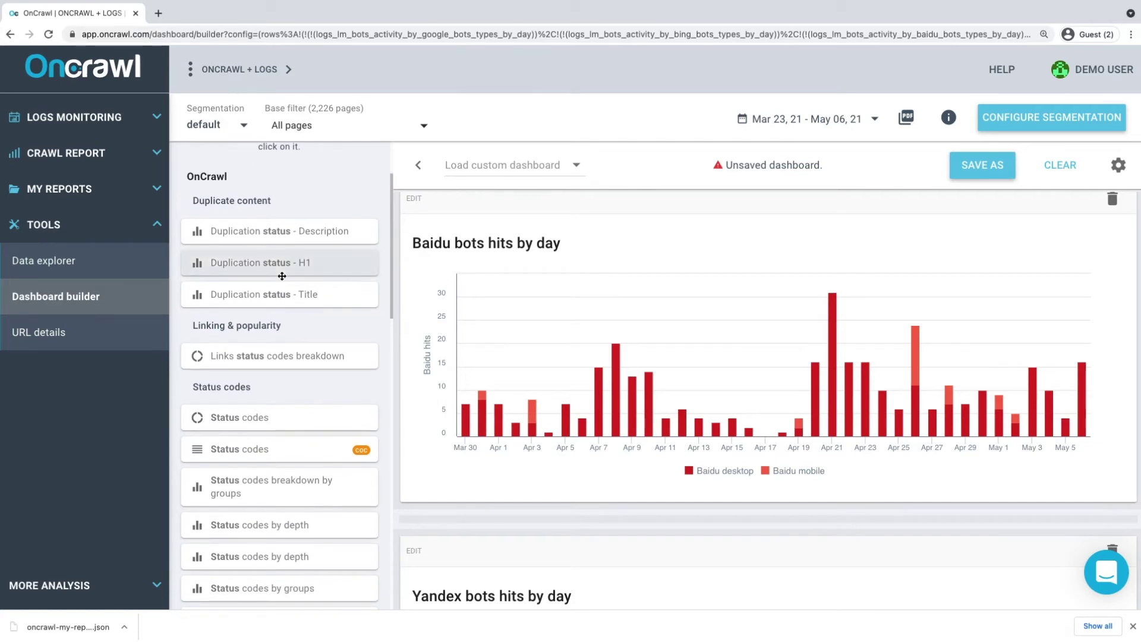
scroll(281, 275, down, 5)
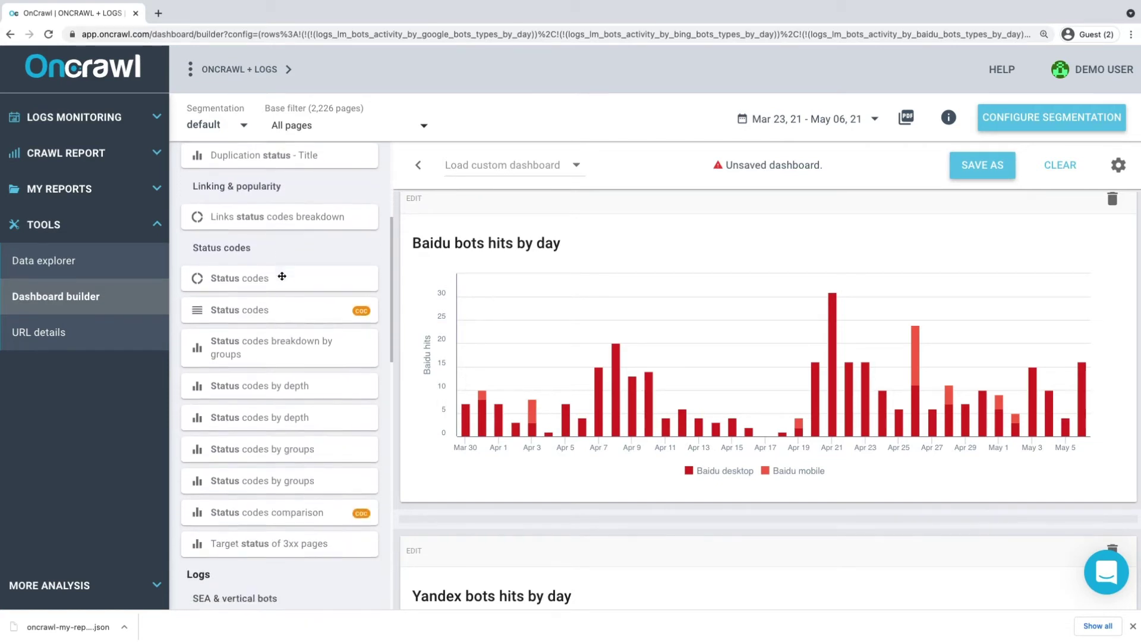
scroll(282, 275, down, 4)
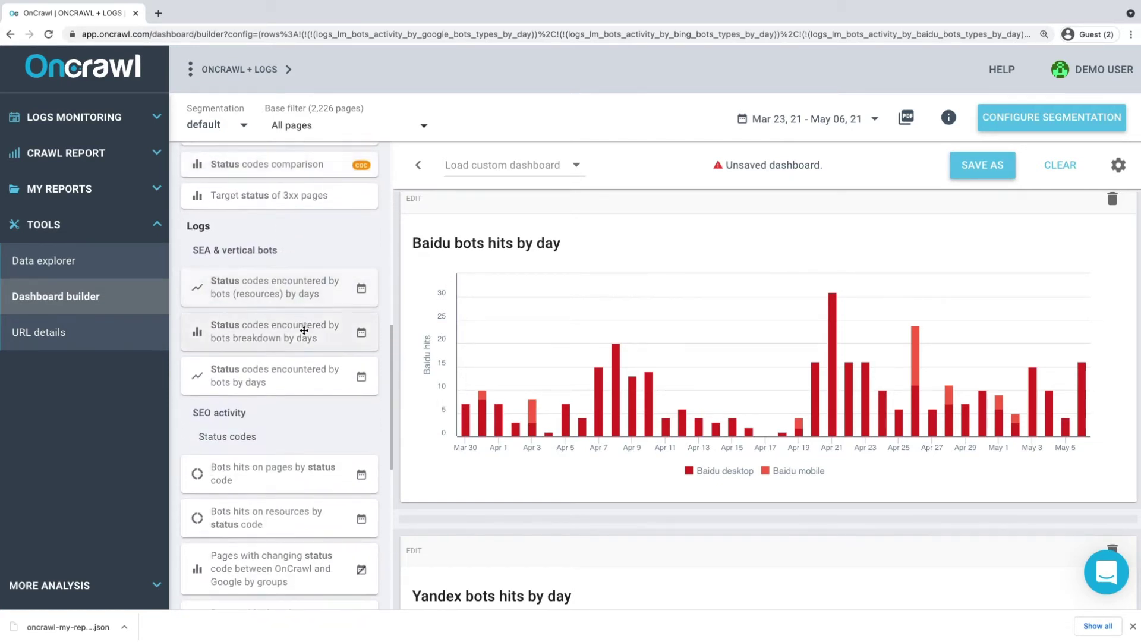
scroll(306, 326, down, 2)
scroll(303, 328, down, 5)
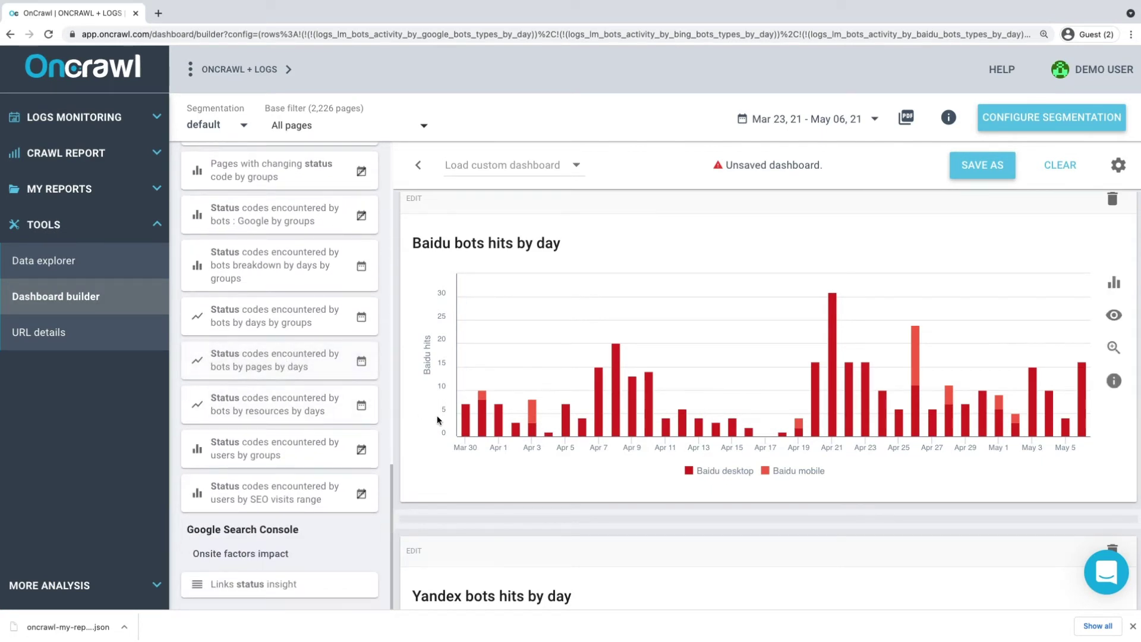
scroll(429, 416, down, 5)
drag(249, 362, 1094, 333)
Place the same "Status codes encountered by bots by pages by days" chart beside each of the Baidu, Bing and Google charts.
scroll(1061, 330, up, 3)
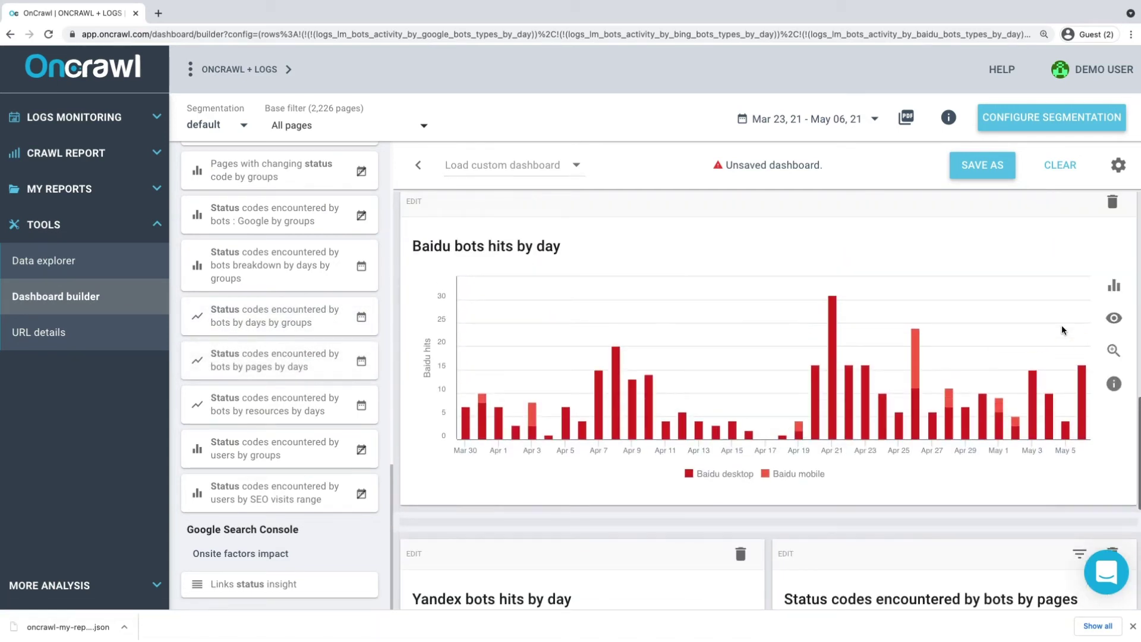
drag(322, 360, 1010, 345)
scroll(821, 308, up, 6)
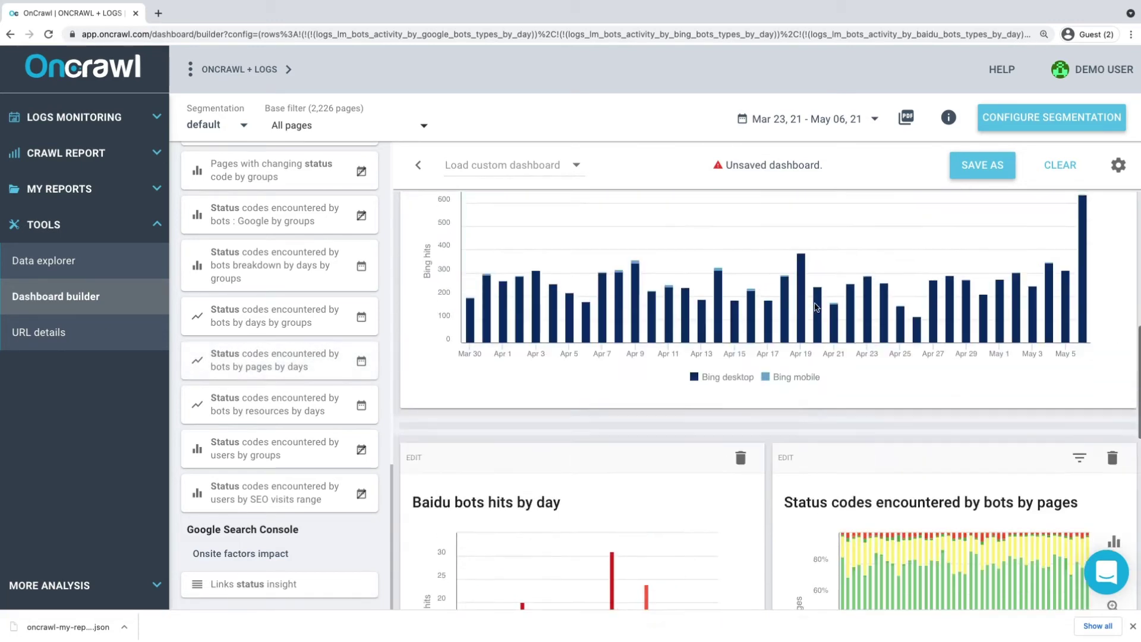
drag(253, 361, 1023, 349)
scroll(1023, 350, up, 5)
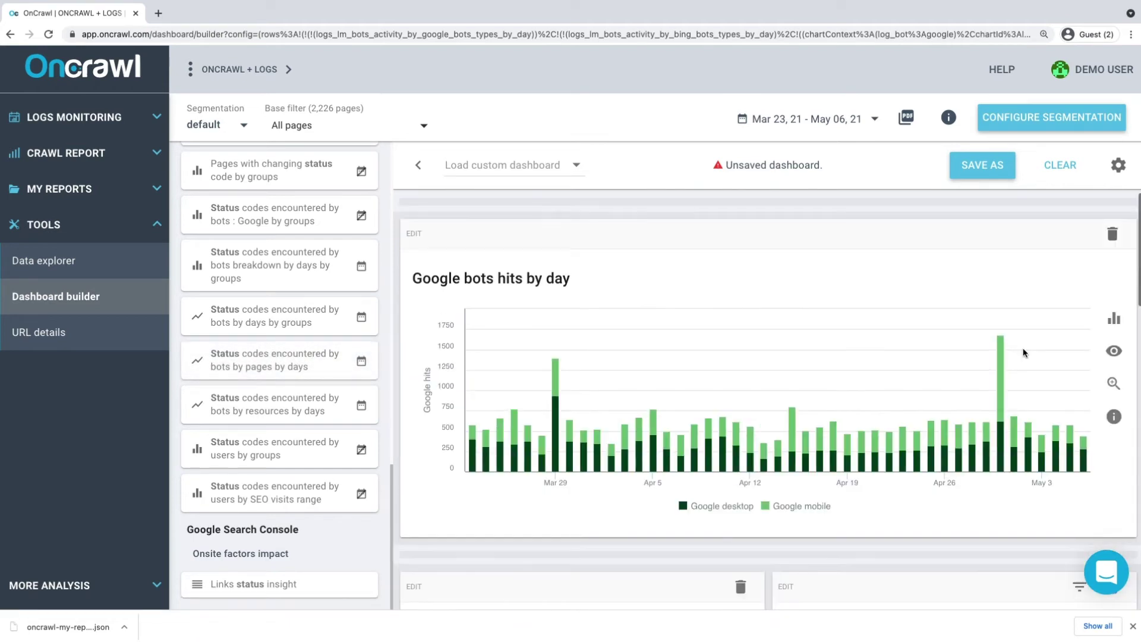
drag(285, 364, 1103, 359)
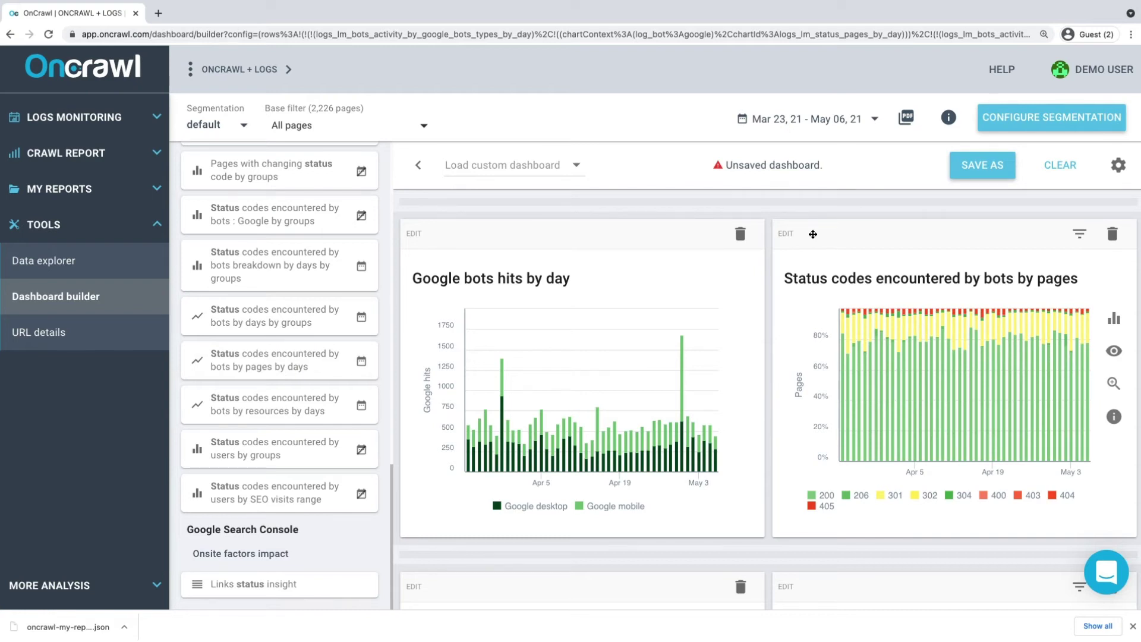
Set the stacking style of the status codes chart in the Google row to Absolute.
click(813, 234)
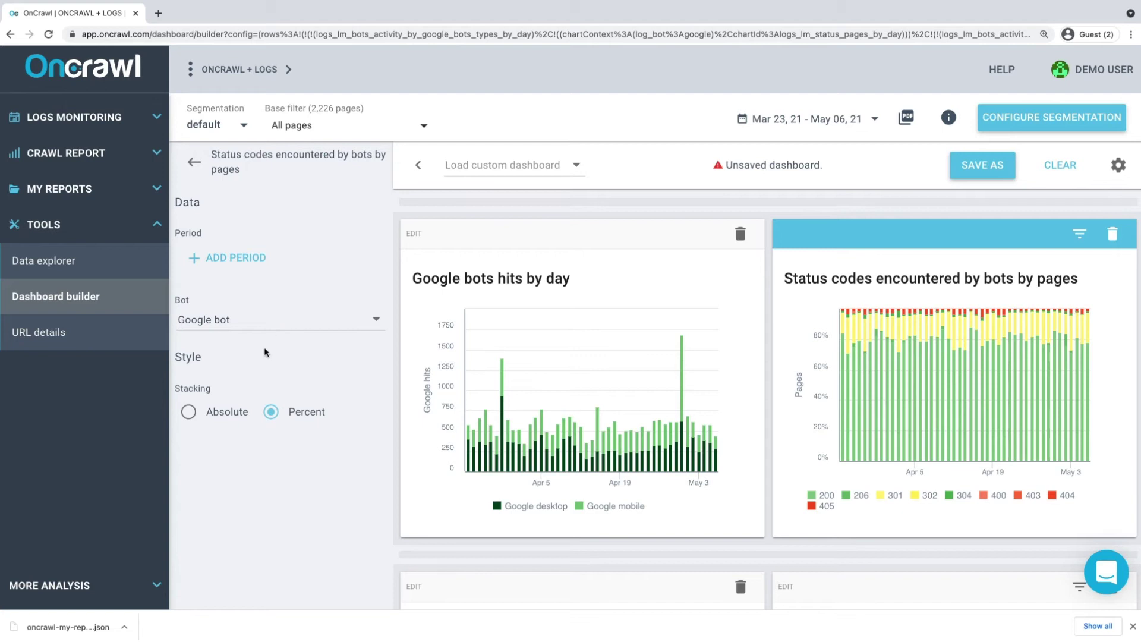
click(224, 419)
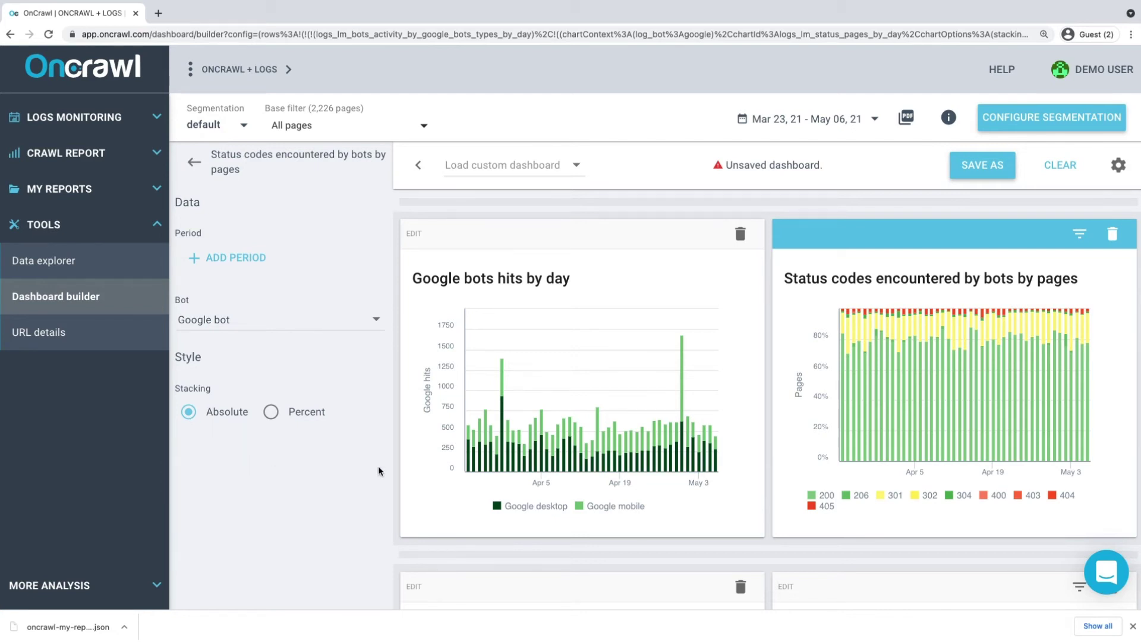
Set the status codes chart in the Bing row to use Bing bot data with Absolute stacking.
scroll(473, 469, down, 5)
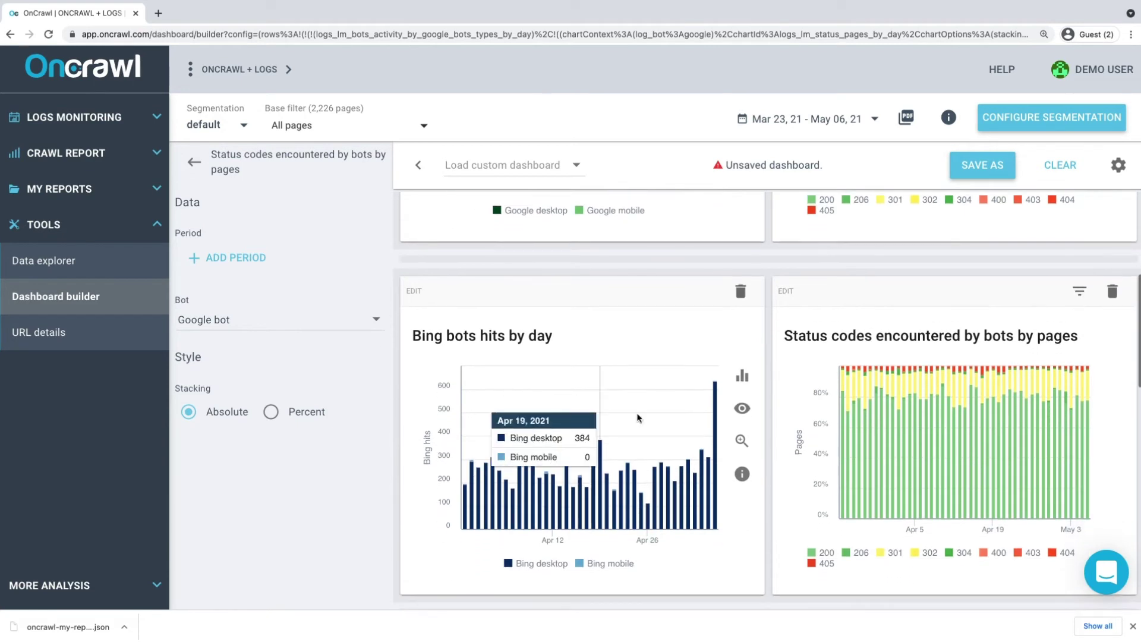
click(271, 411)
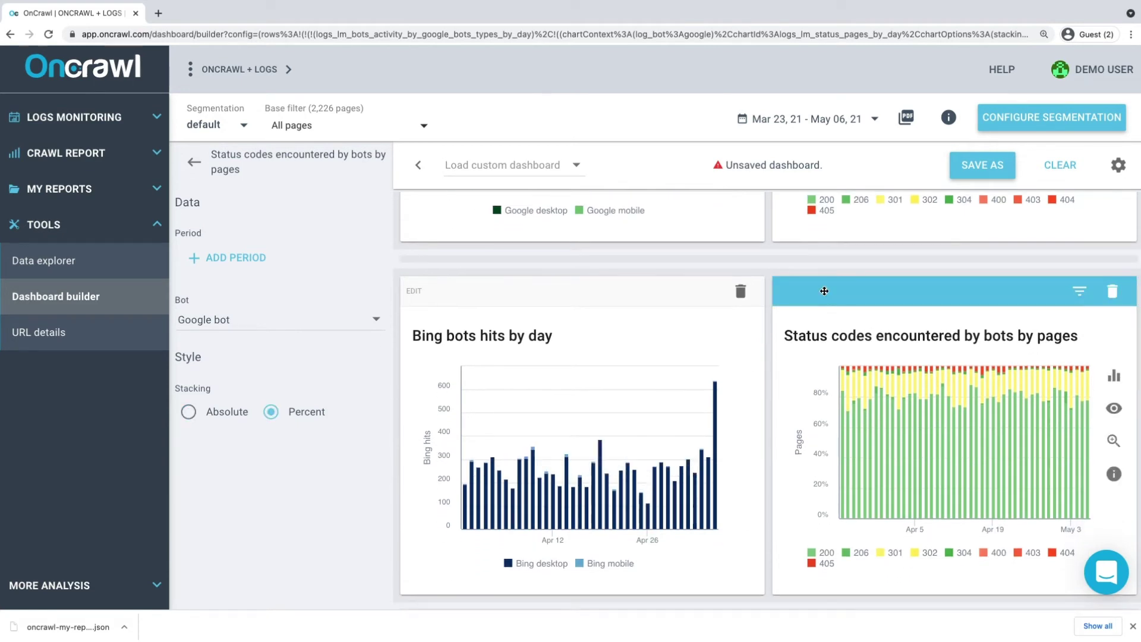
click(232, 324)
scroll(232, 451, down, 3)
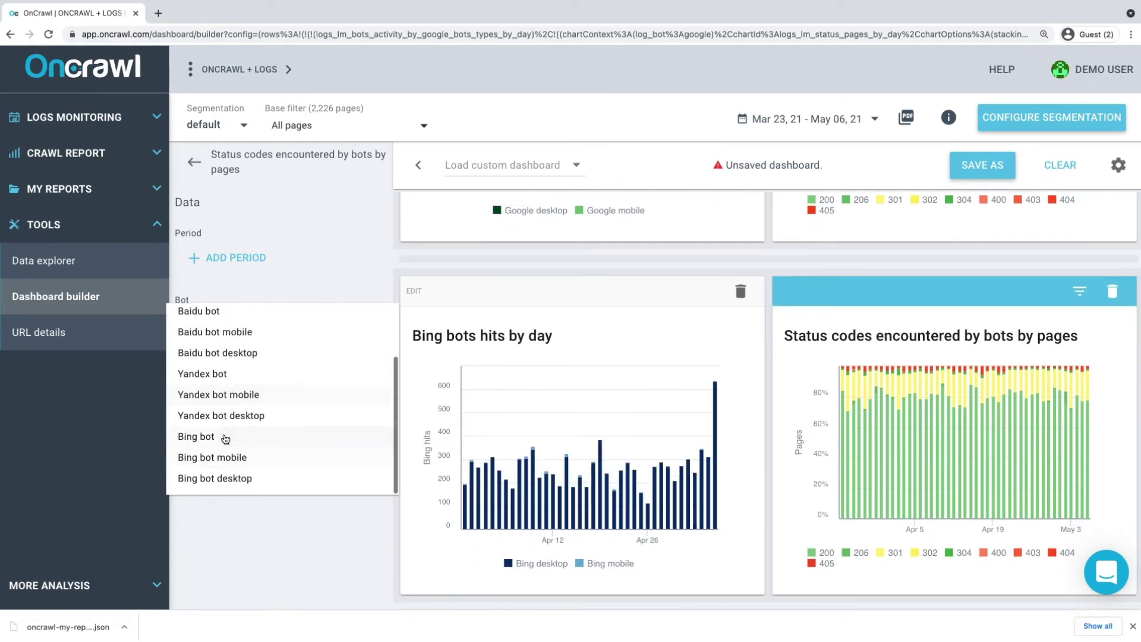
click(226, 437)
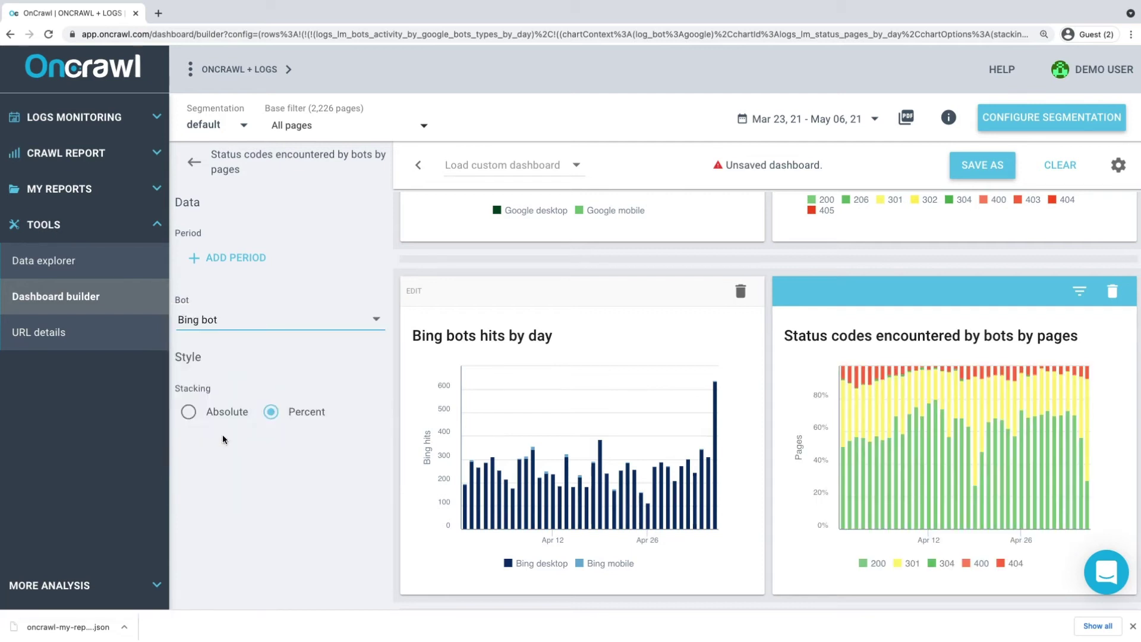
click(212, 415)
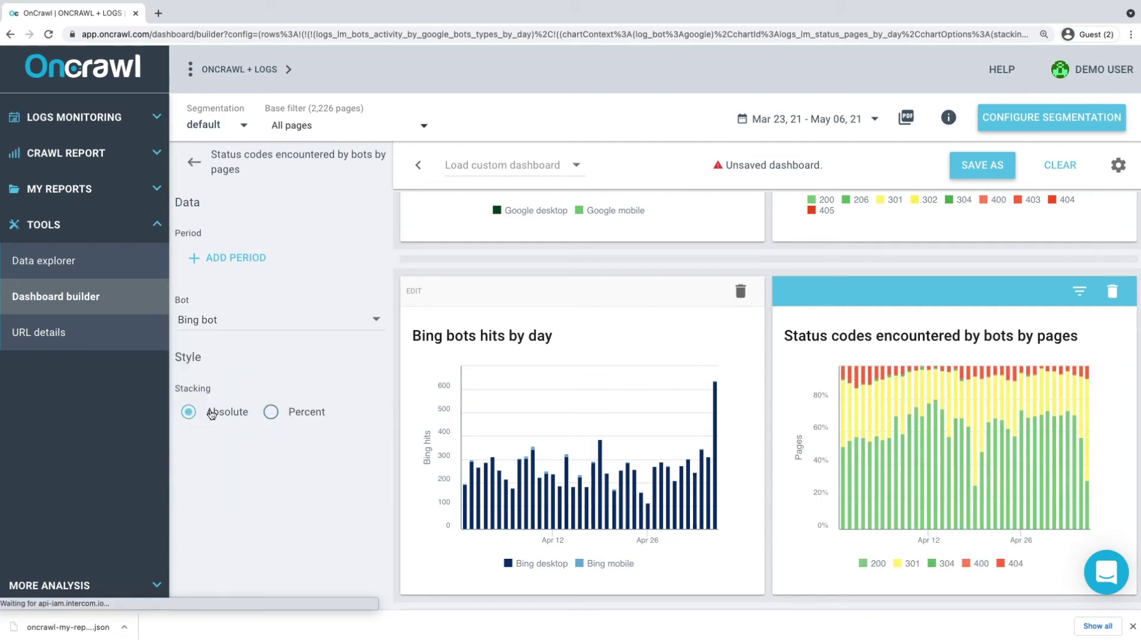
Set the status codes chart in the Baidu row to use Baidu bot data with Absolute stacking.
scroll(629, 404, down, 5)
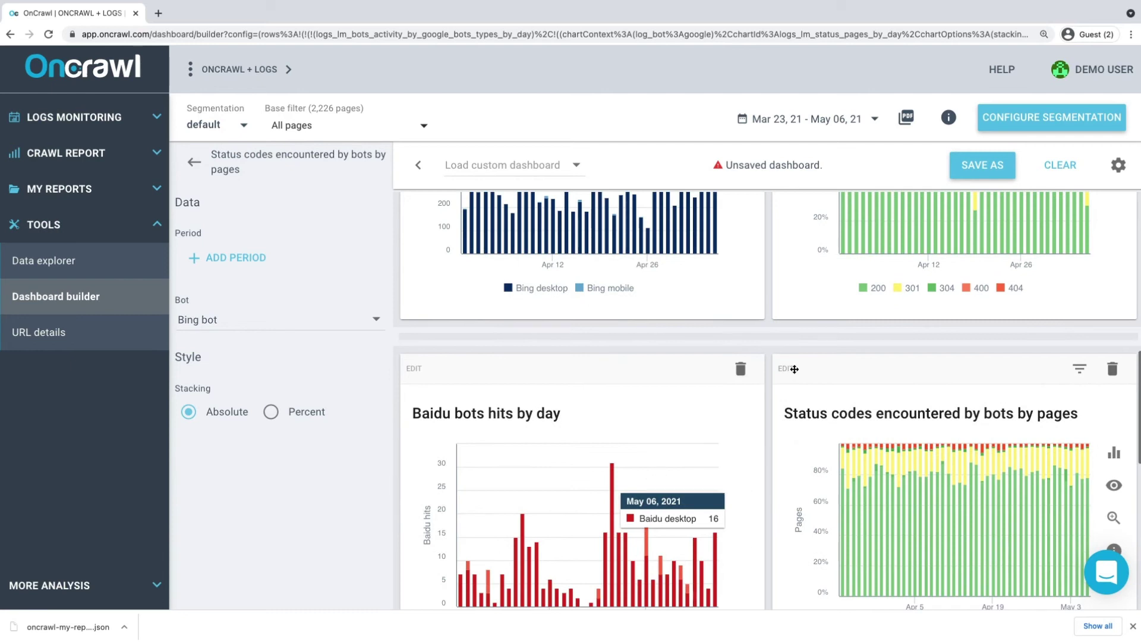
click(794, 370)
click(273, 324)
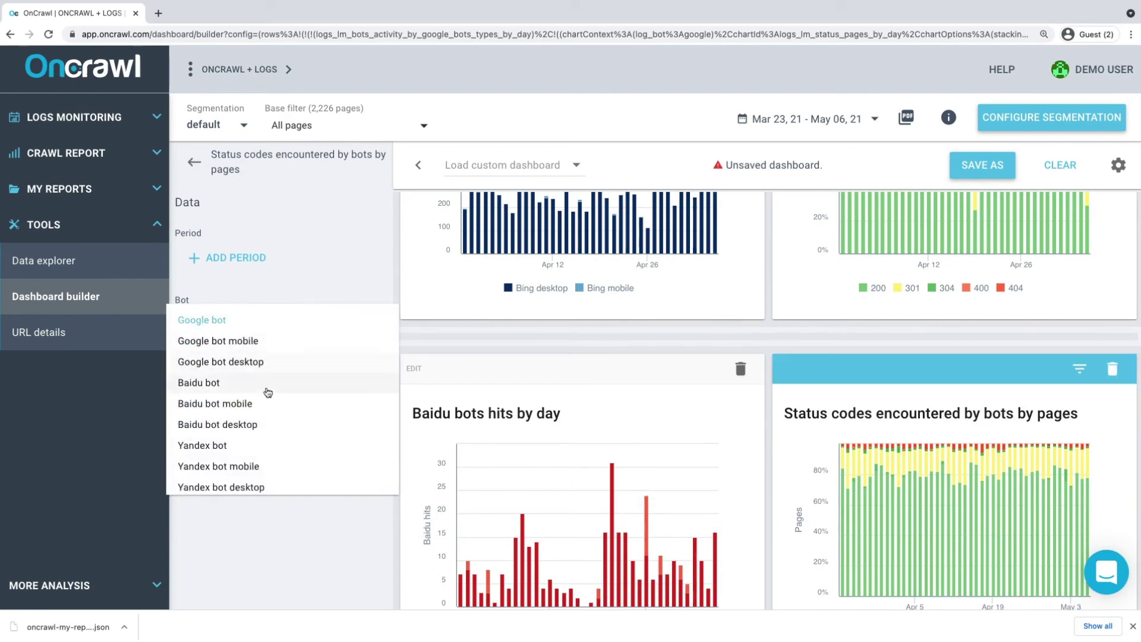
click(267, 392)
click(226, 415)
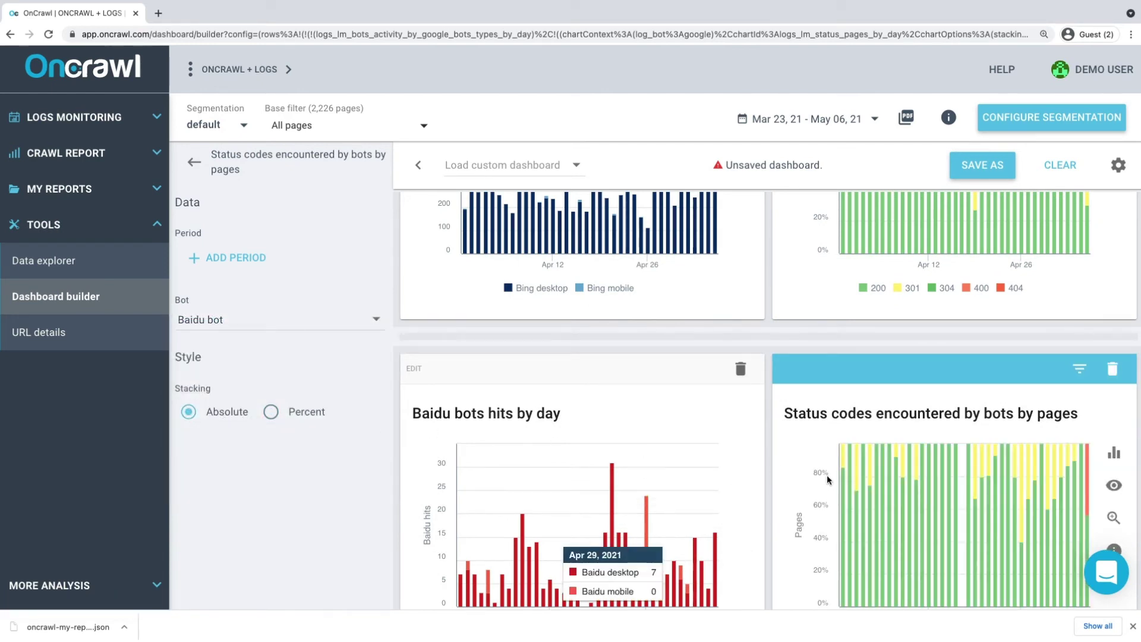
Set the status codes chart in the Yandex row to use Yandex bot data with Absolute stacking.
scroll(826, 475, down, 6)
click(803, 357)
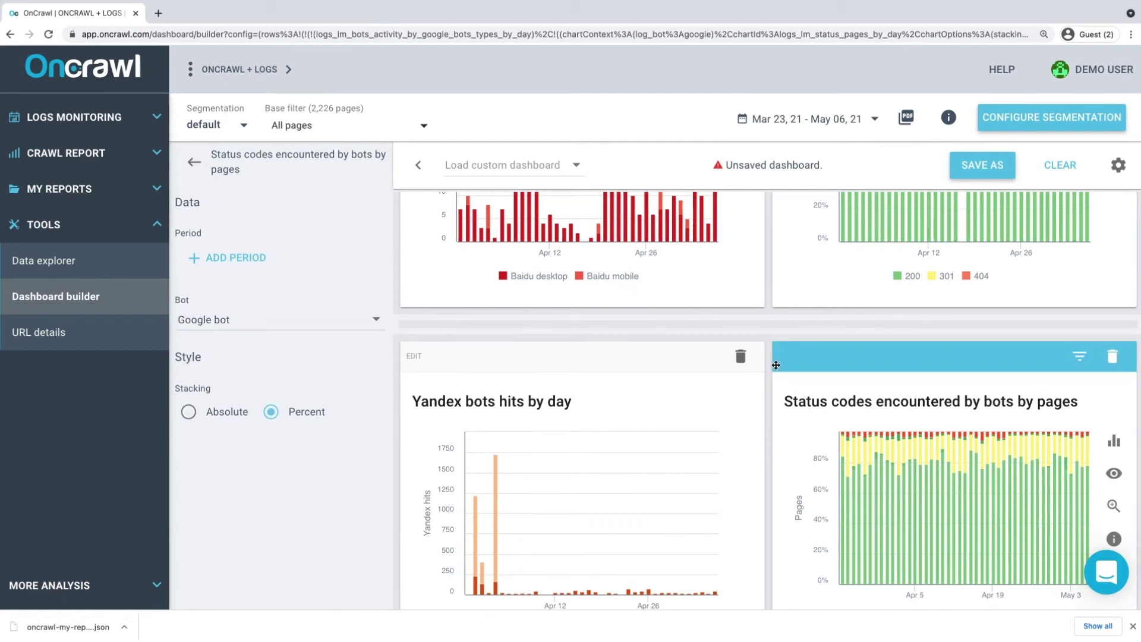
click(278, 323)
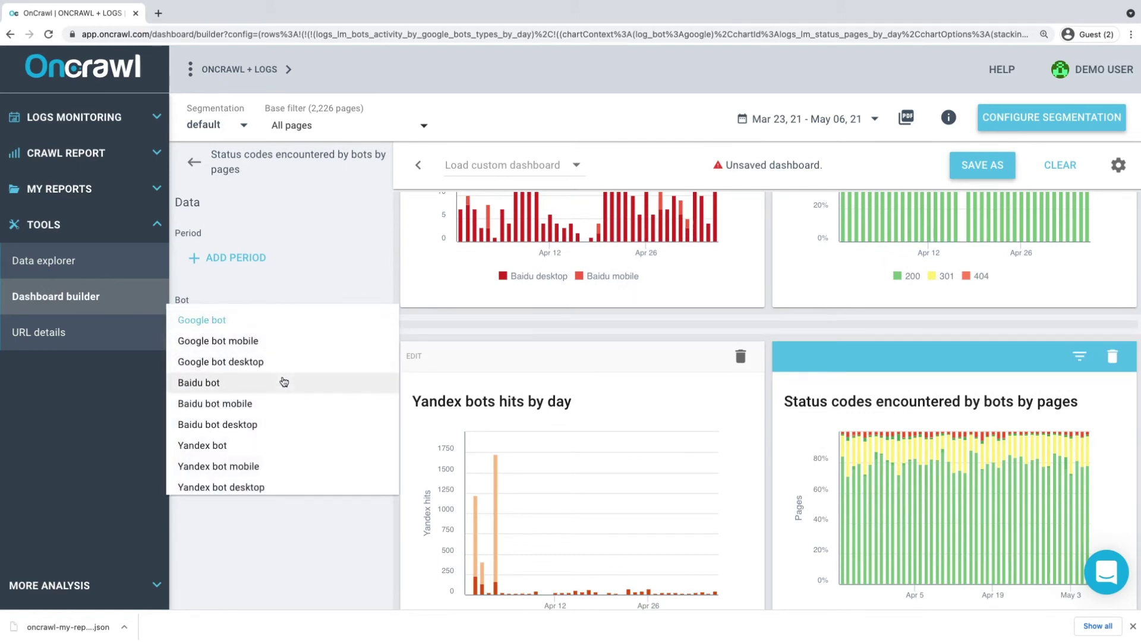
click(266, 454)
click(218, 416)
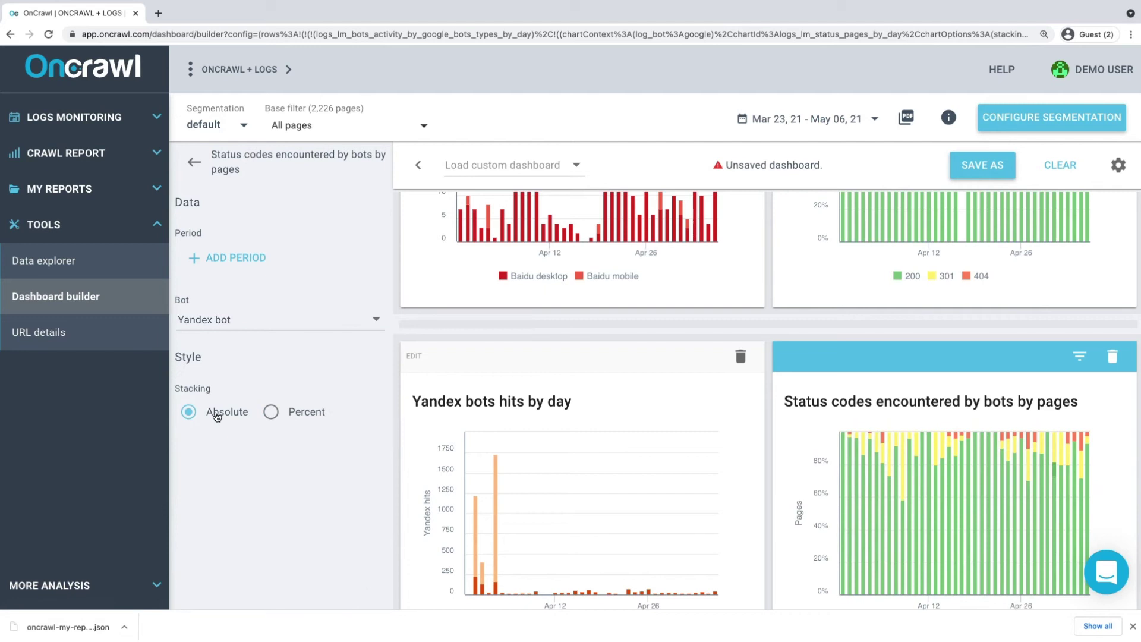
Save the current builder content as a new dashboard named "Multibot Monitoring".
click(979, 171)
click(576, 260)
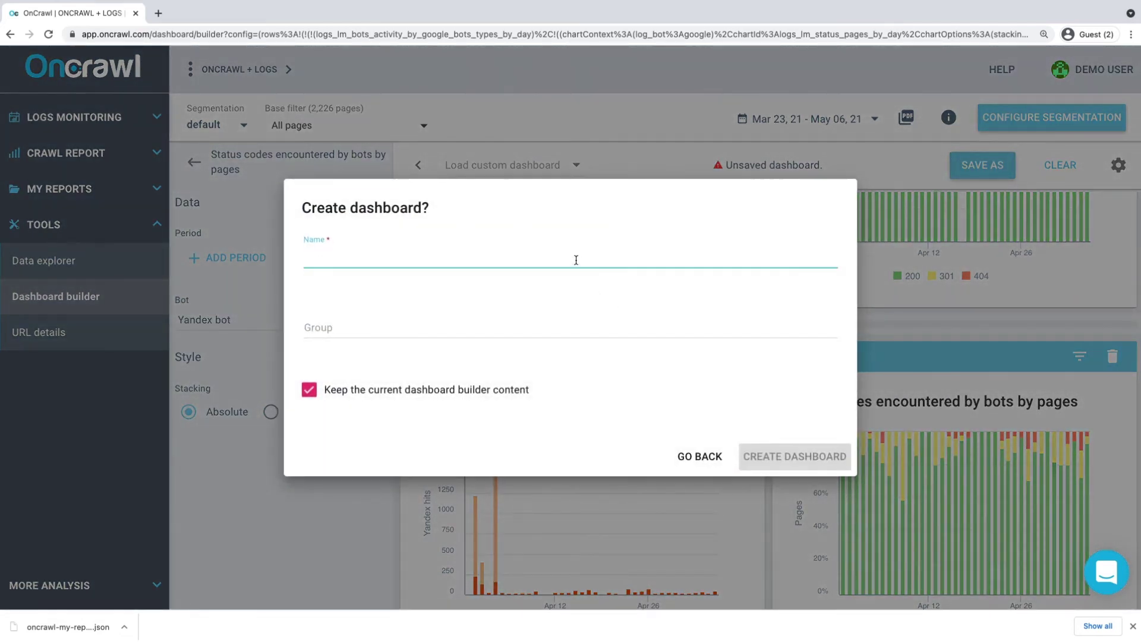
text(Multibot M)
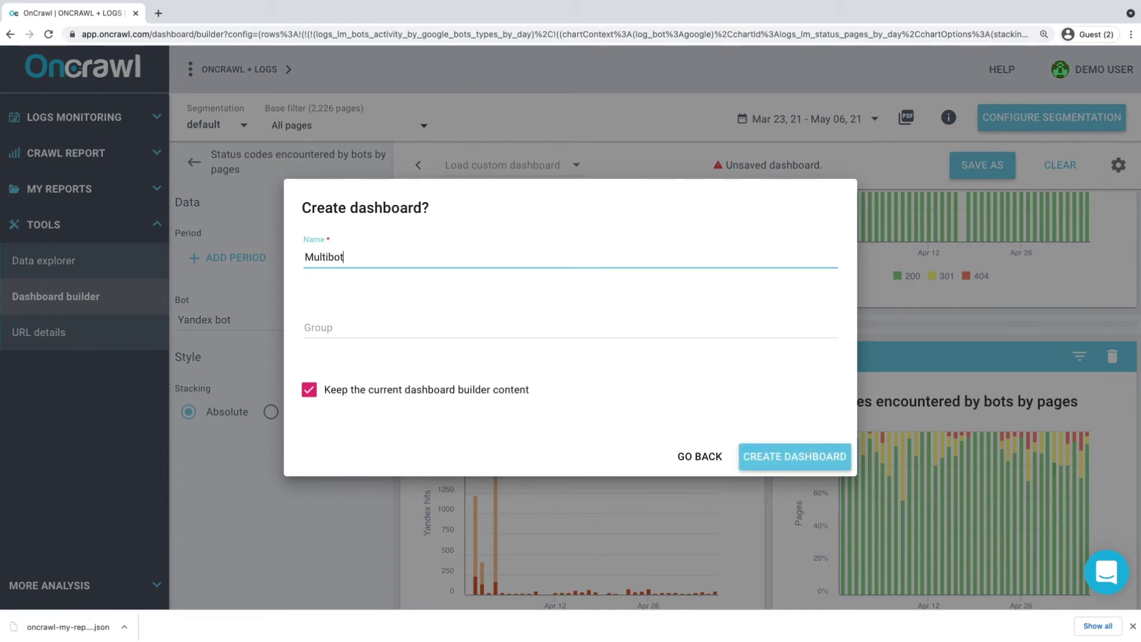
text(onti)
key(BackSpace)
key(BackSpace)
text(itoring)
click(843, 469)
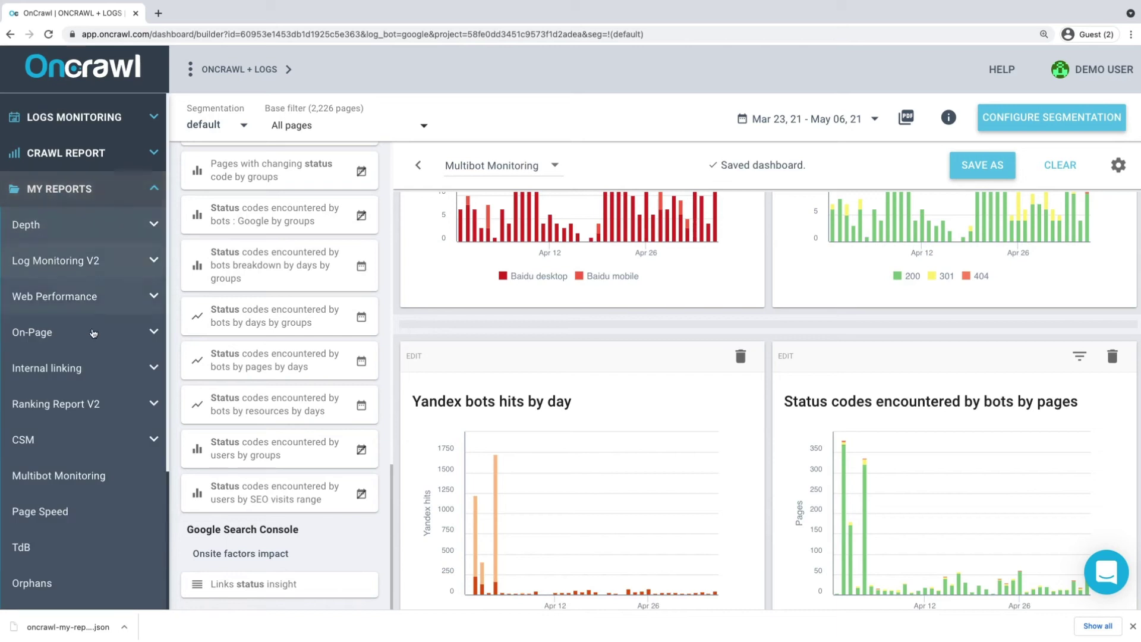
Open the saved Multibot Monitoring report and review the Google, Bing, Baidu and Yandex charts.
click(86, 477)
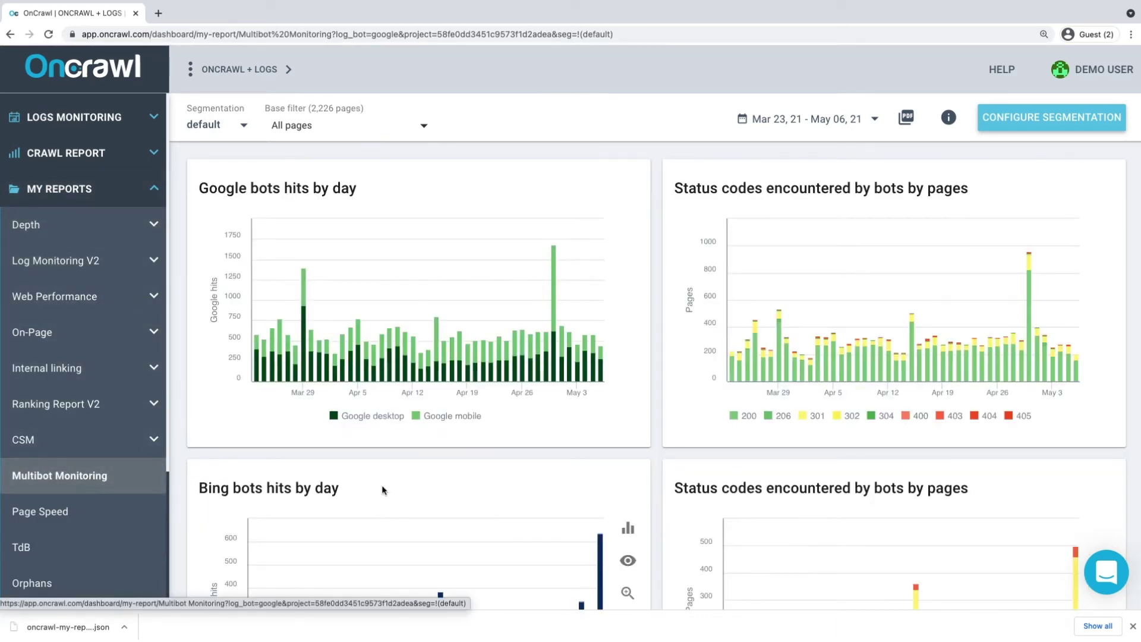
mouse_move(555, 310)
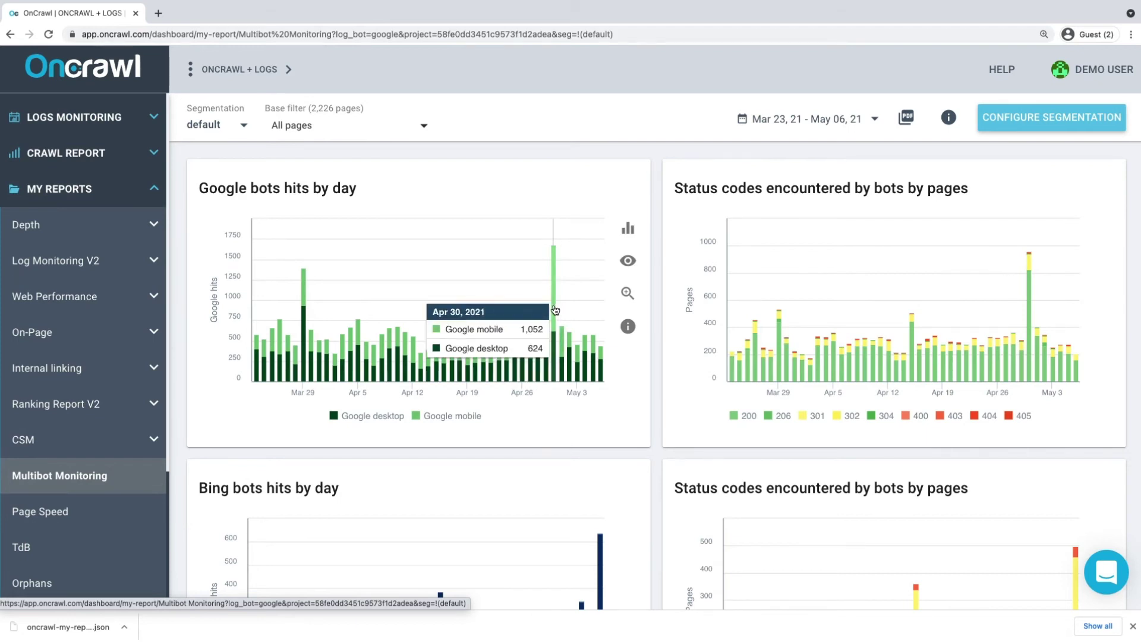
scroll(561, 458, down, 4)
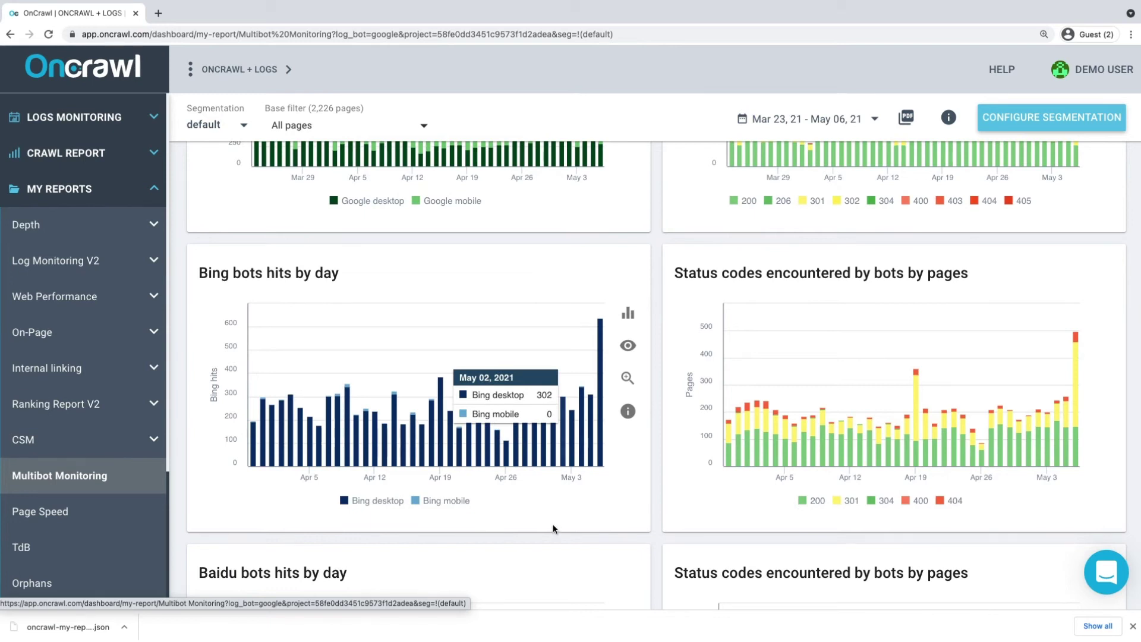
scroll(550, 526, down, 3)
scroll(552, 531, down, 6)
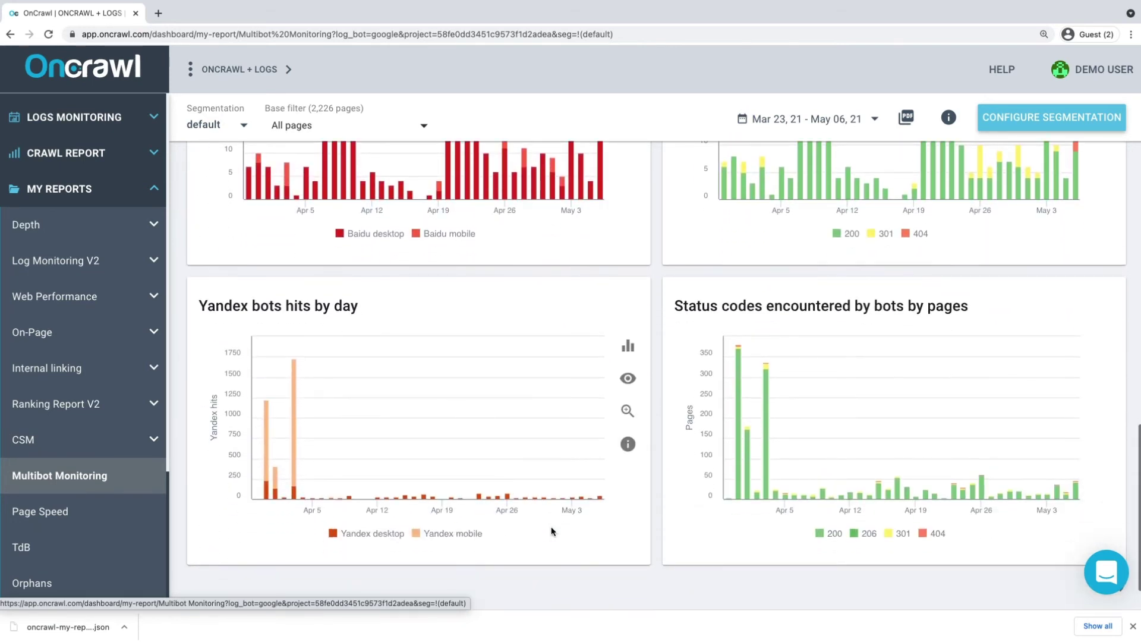
scroll(551, 531, up, 12)
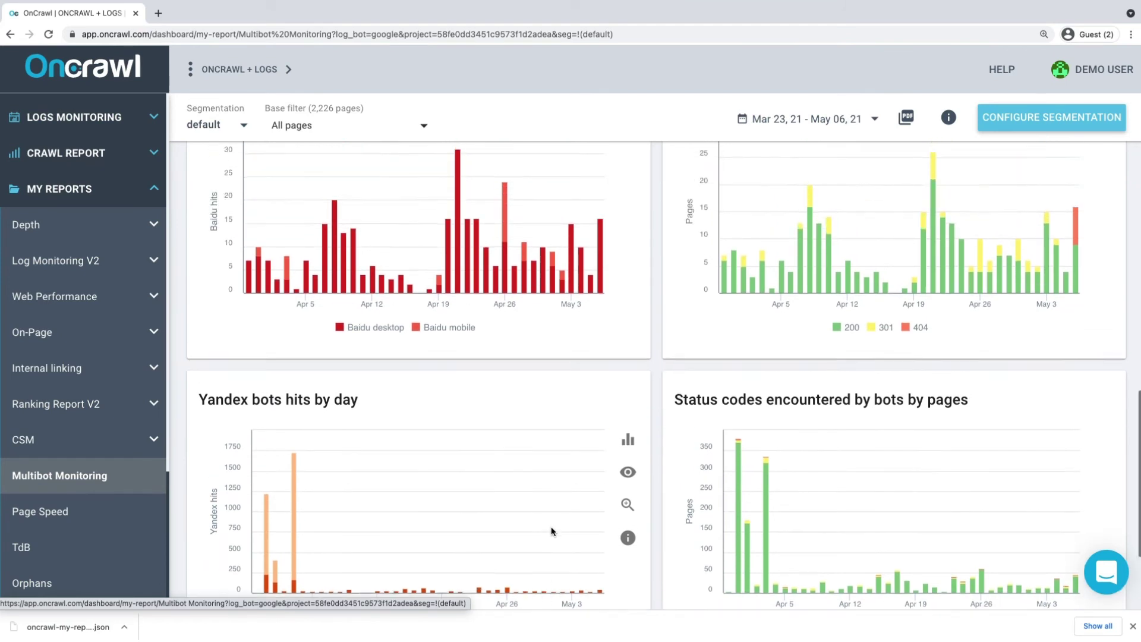
scroll(552, 531, up, 1)
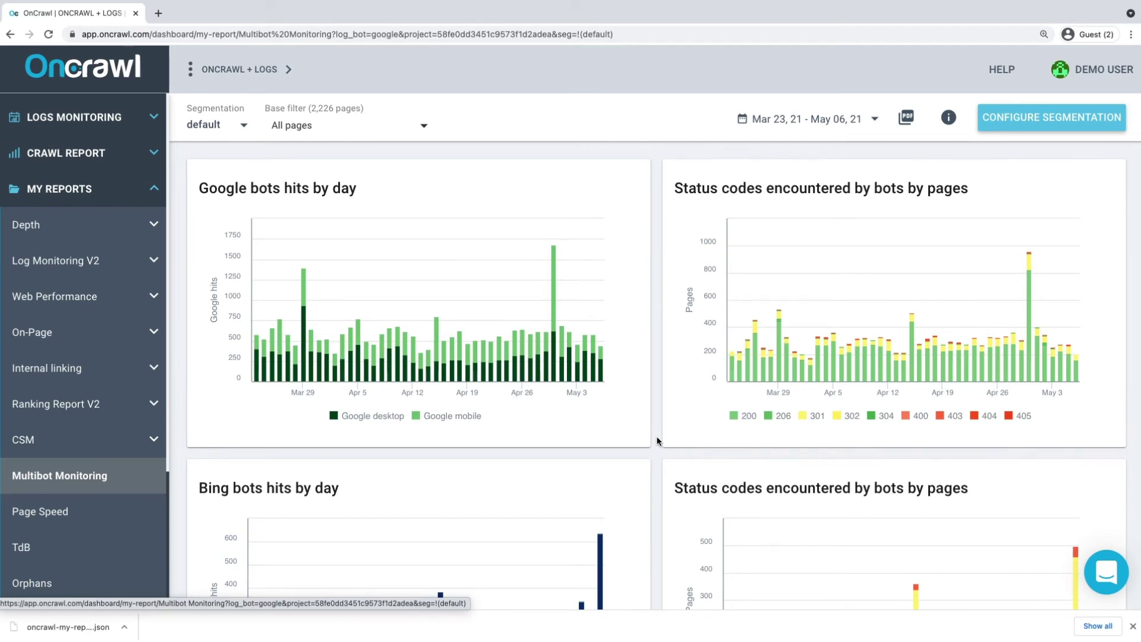
Show only the 404 series in the status codes charts of the Google and Bing rows.
mouse_move(663, 441)
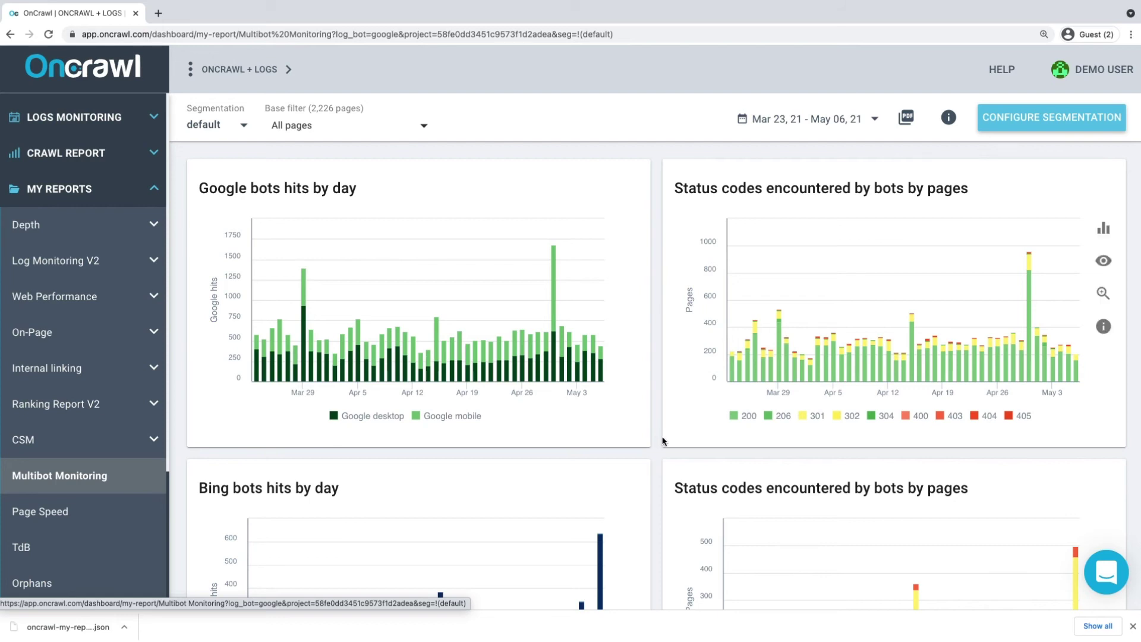
click(1102, 260)
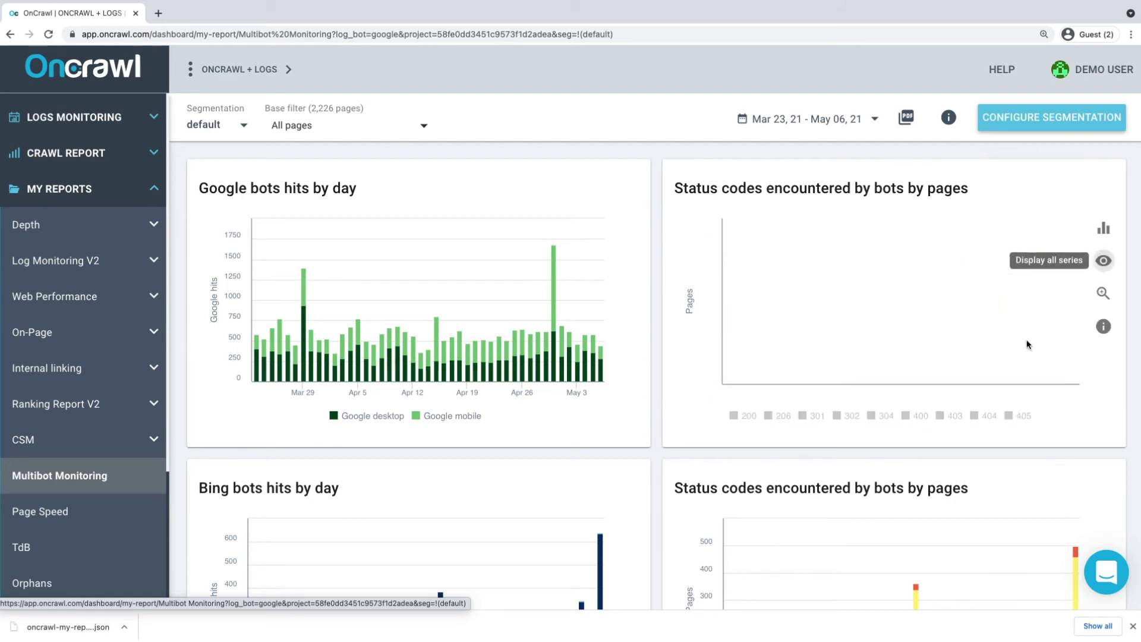
click(973, 416)
scroll(1089, 444, down, 3)
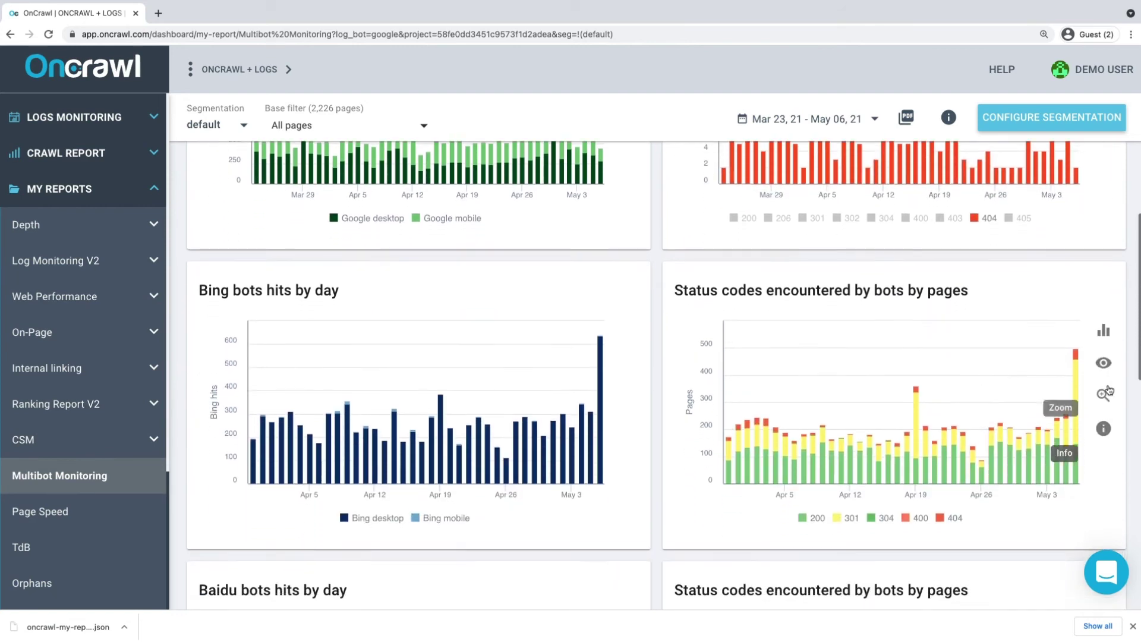
click(1103, 357)
click(952, 513)
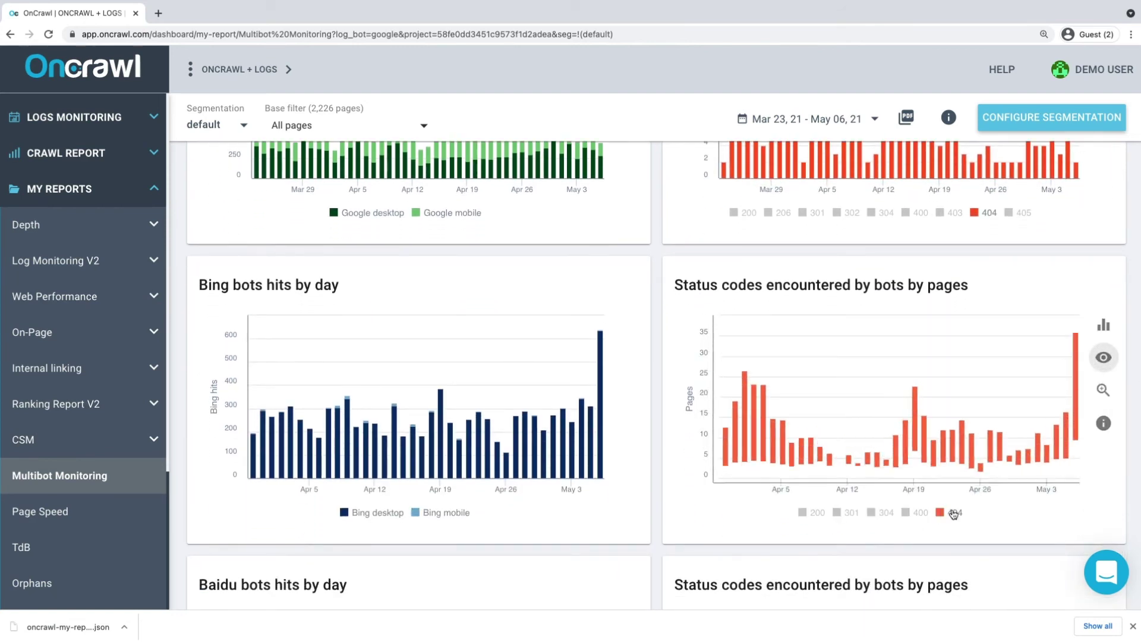
Show only the 404 series in the Baidu and Yandex rows' status codes charts and compare all the filtered charts.
scroll(1008, 521, down, 5)
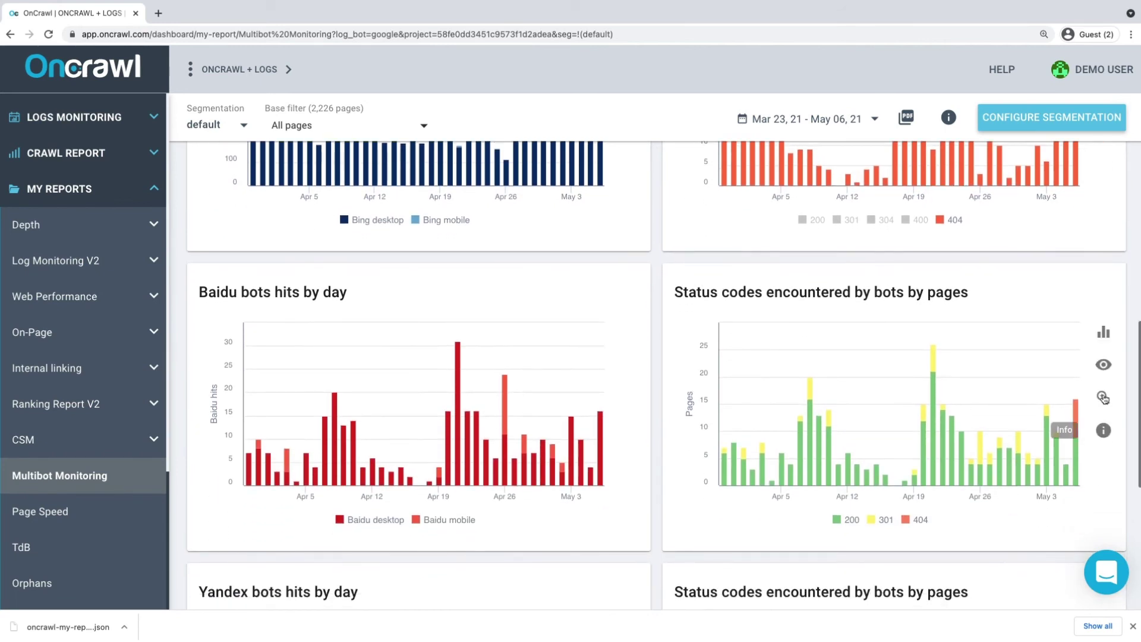
click(1103, 364)
click(924, 520)
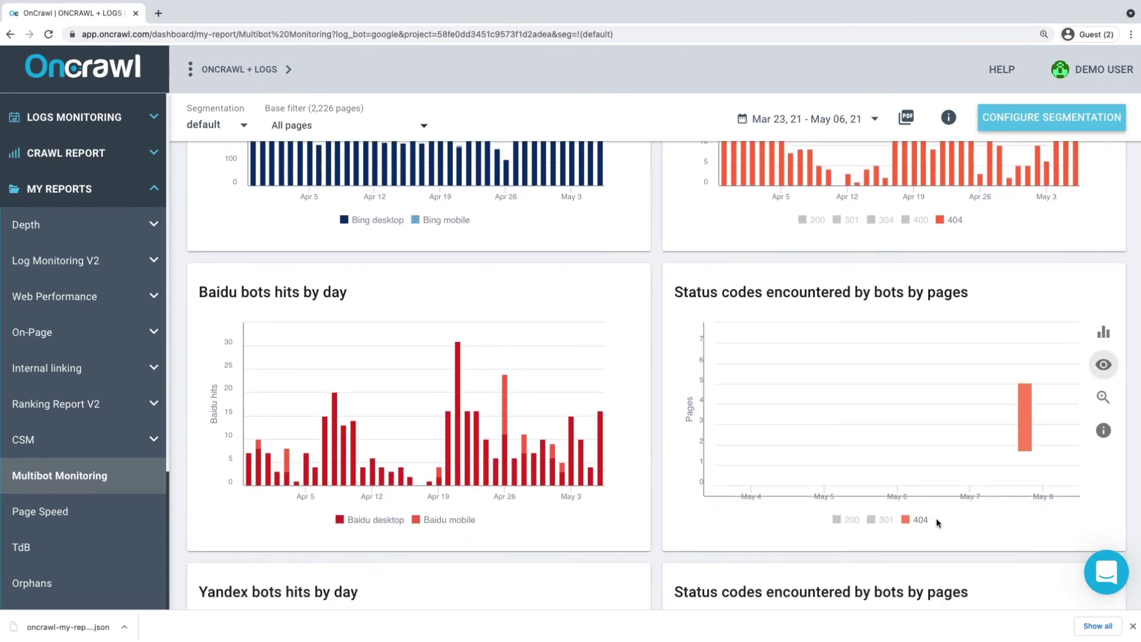
scroll(992, 526, down, 5)
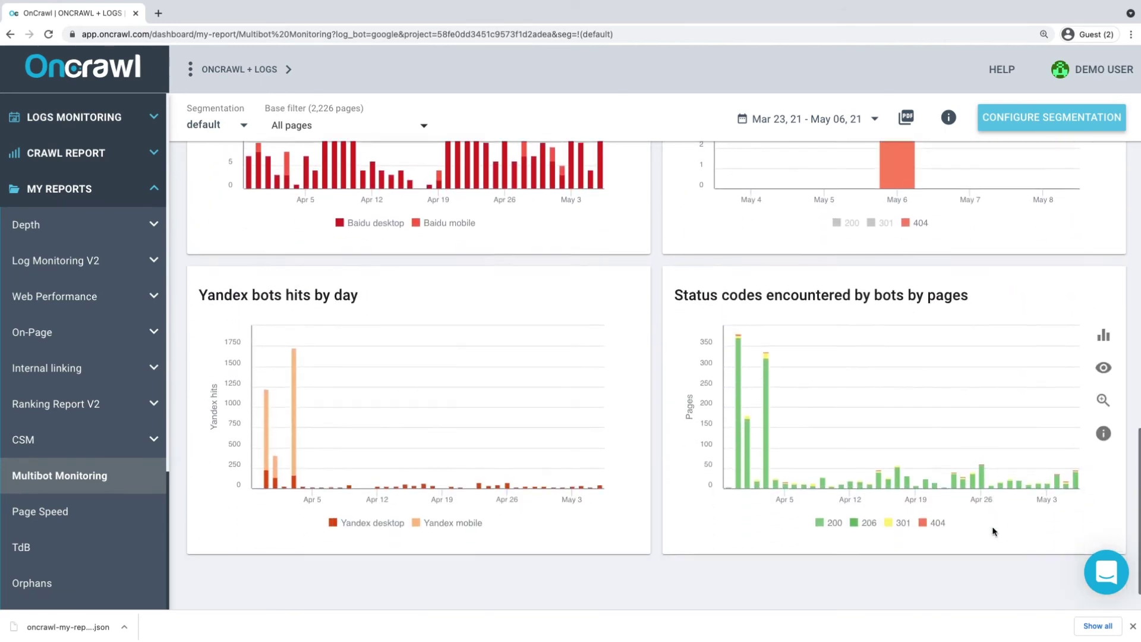
click(1103, 367)
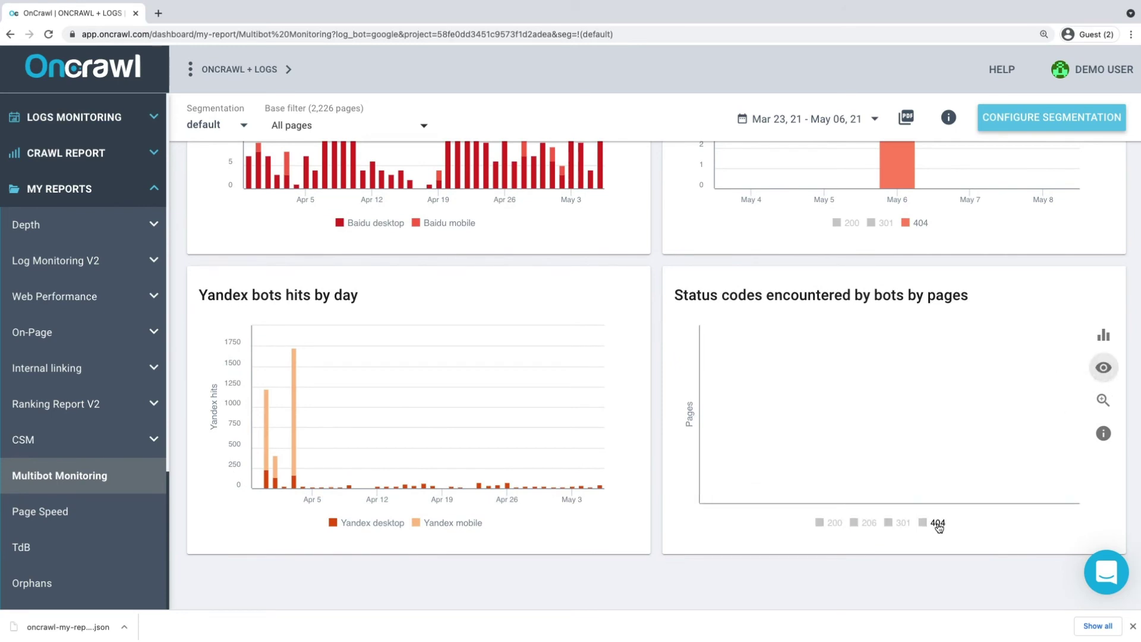
click(937, 525)
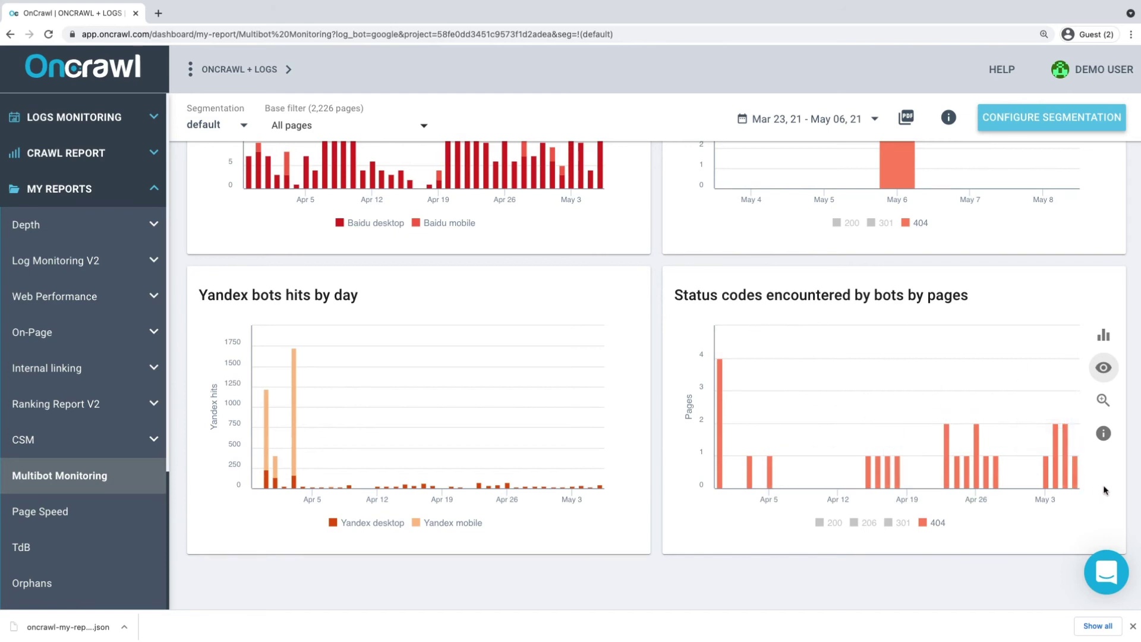
scroll(1103, 490, up, 8)
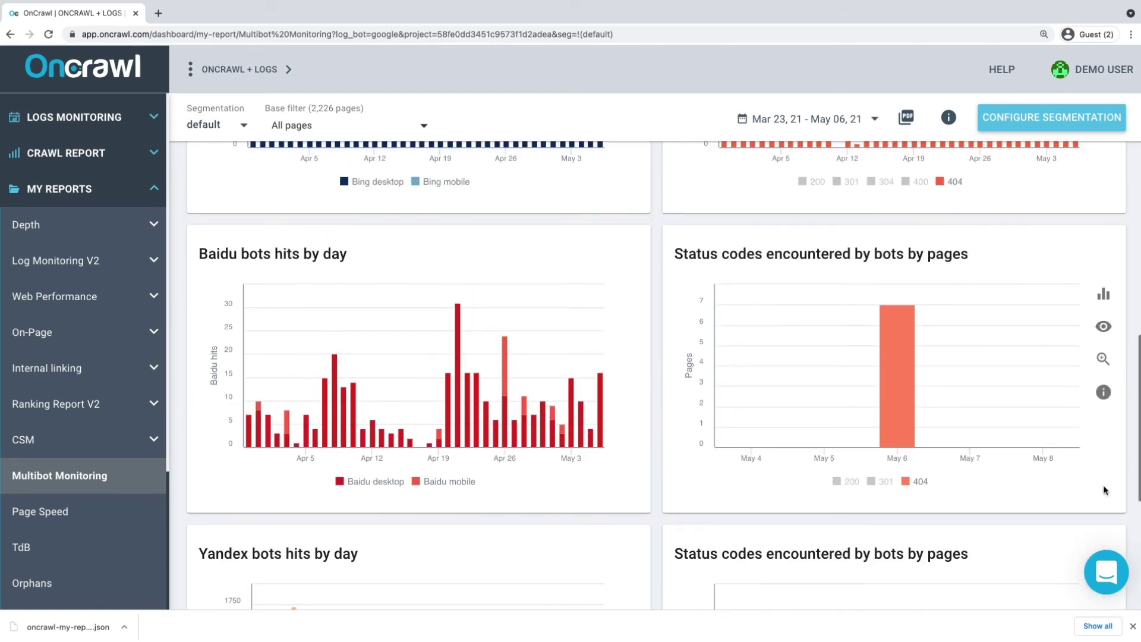
scroll(1103, 489, up, 2)
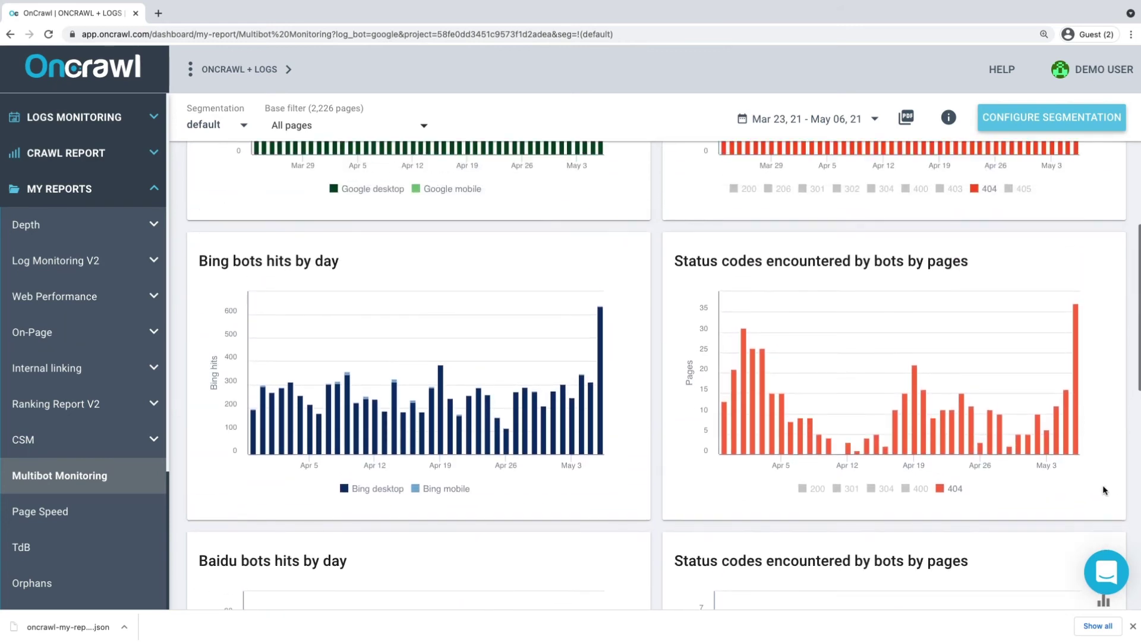
scroll(1103, 489, up, 5)
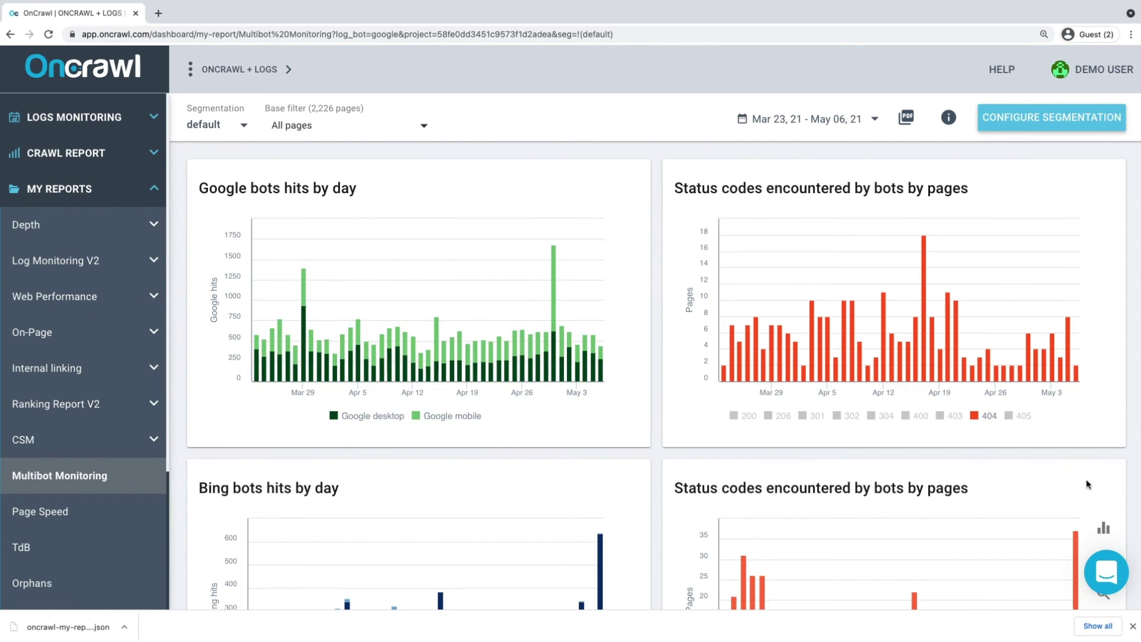
Return to the dashboard builder and load the Multibot Monitoring custom dashboard.
scroll(92, 547, down, 3)
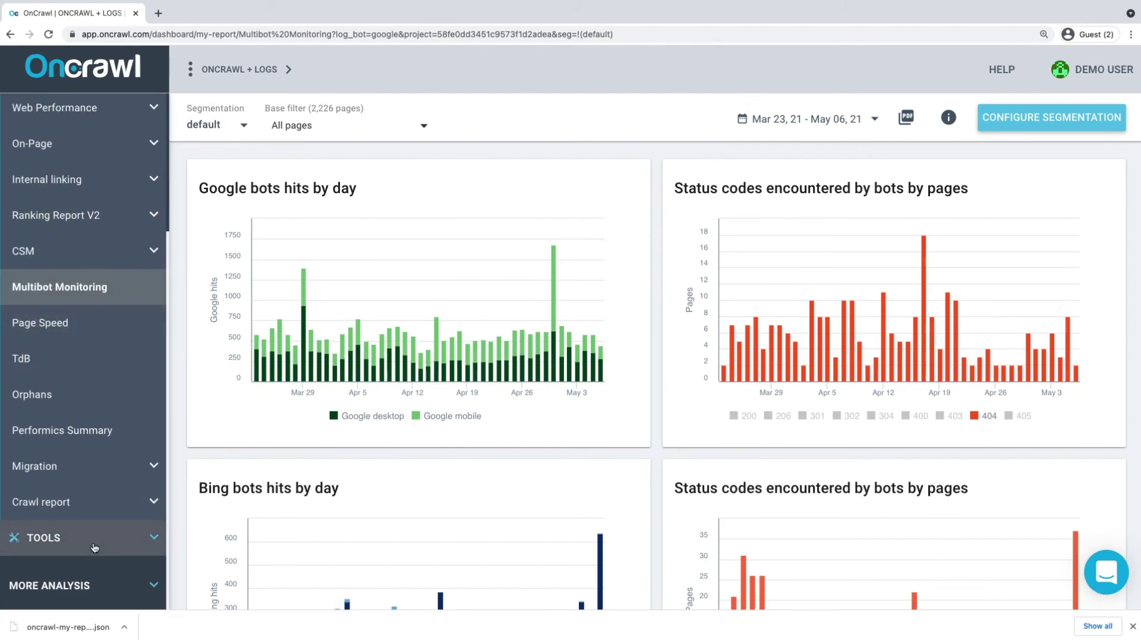
click(94, 547)
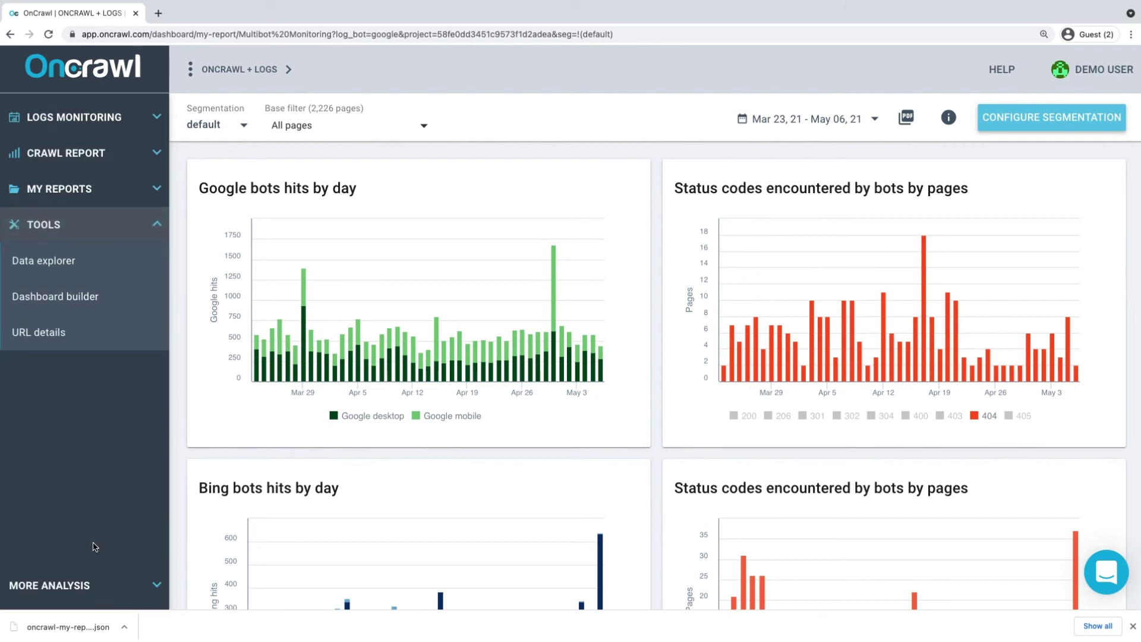
click(84, 297)
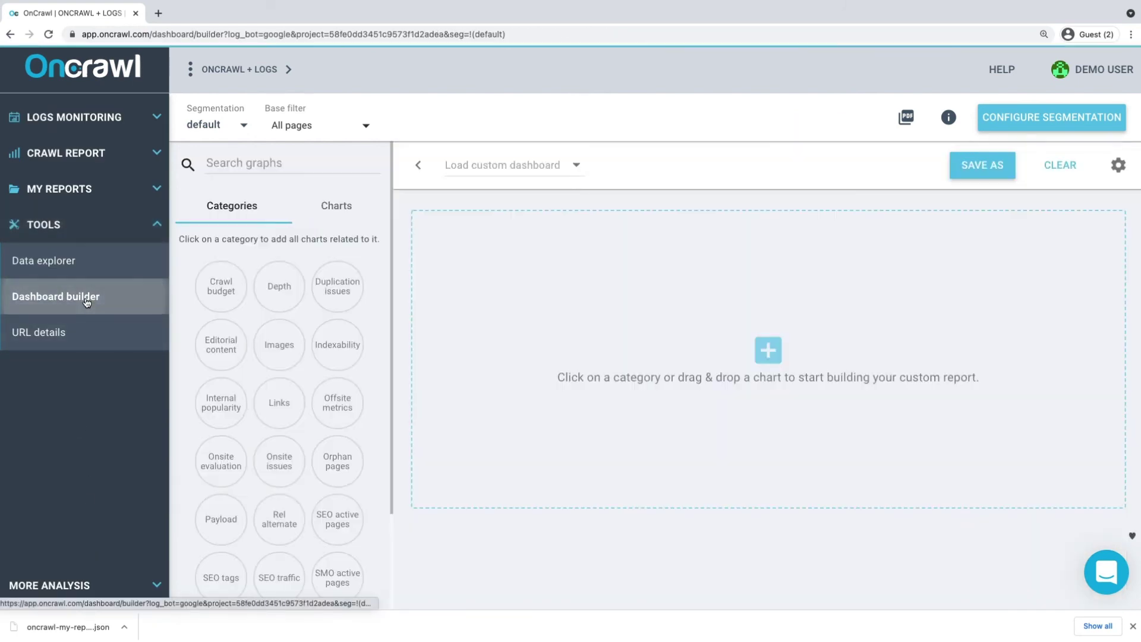
click(483, 171)
scroll(502, 275, down, 5)
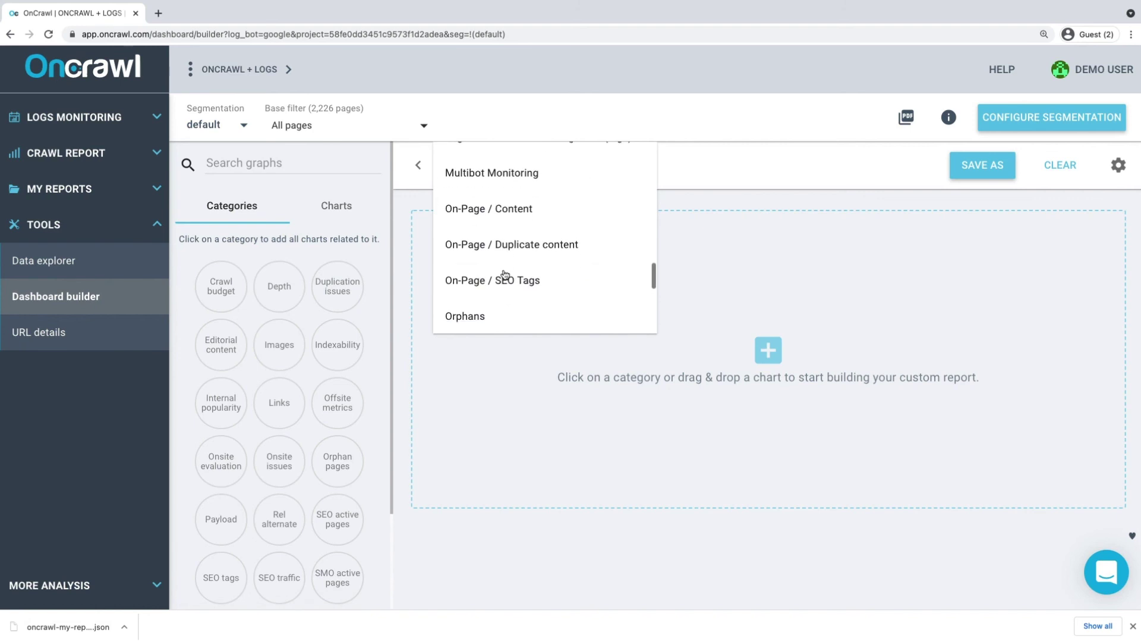
scroll(503, 275, up, 2)
click(504, 216)
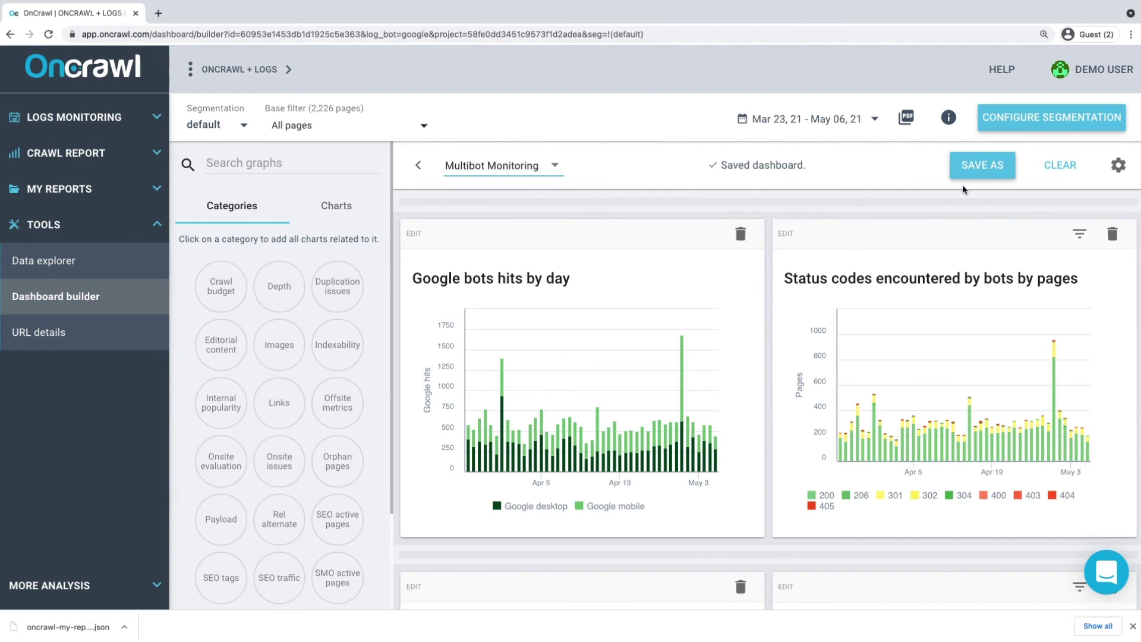
Download the Multibot Monitoring dashboard file from the dashboard management page, and delete that dashboard from the list.
click(1119, 169)
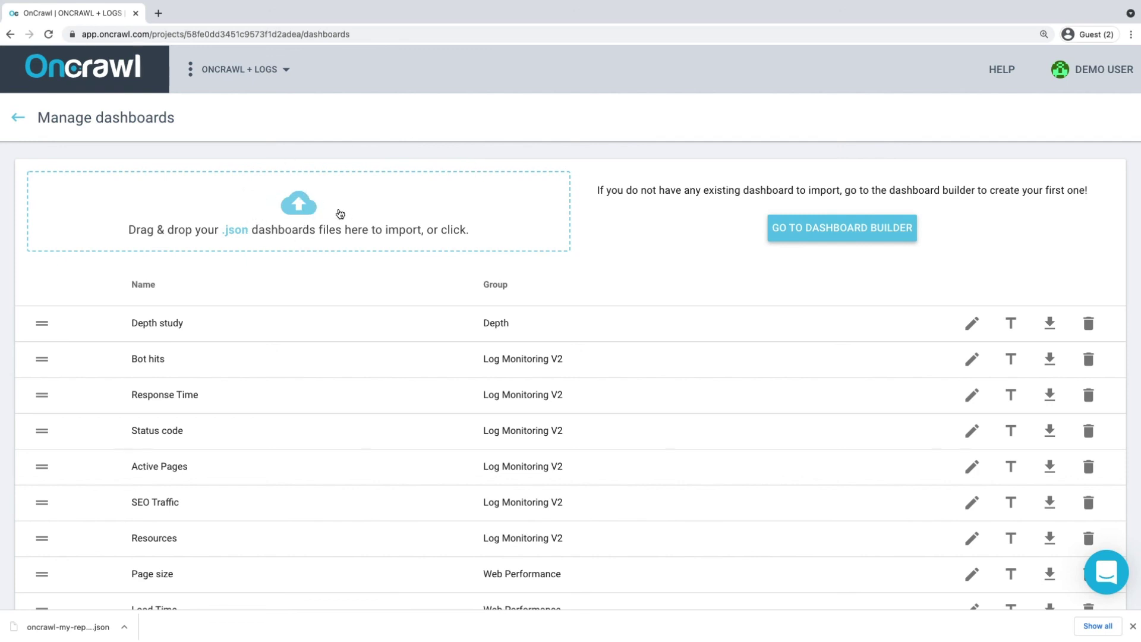
scroll(340, 214, down, 9)
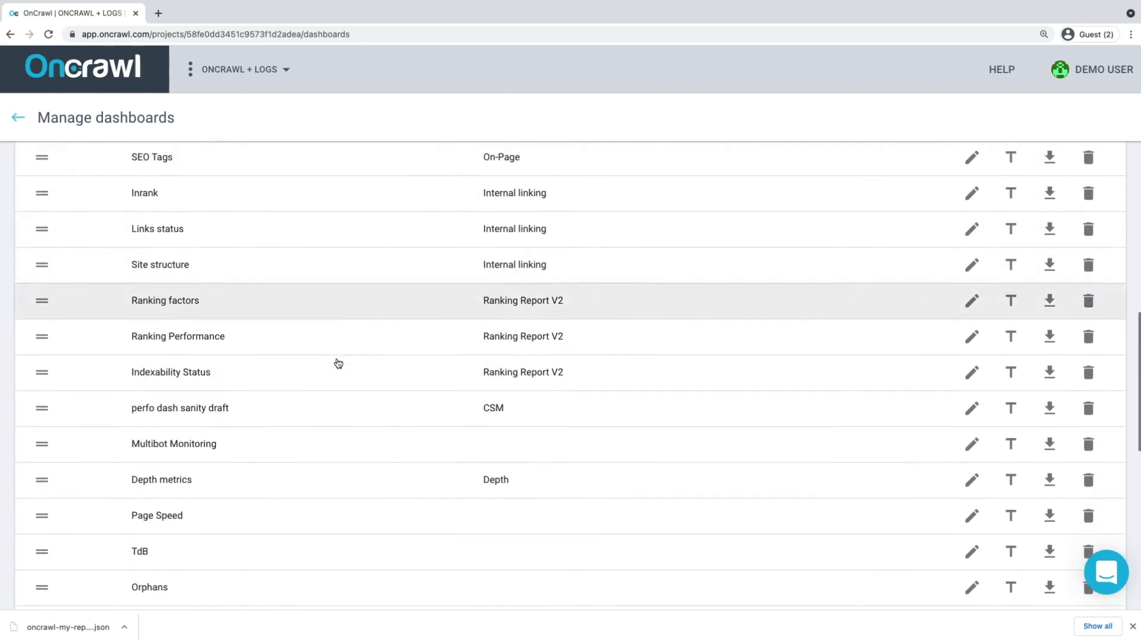
scroll(340, 393, down, 1)
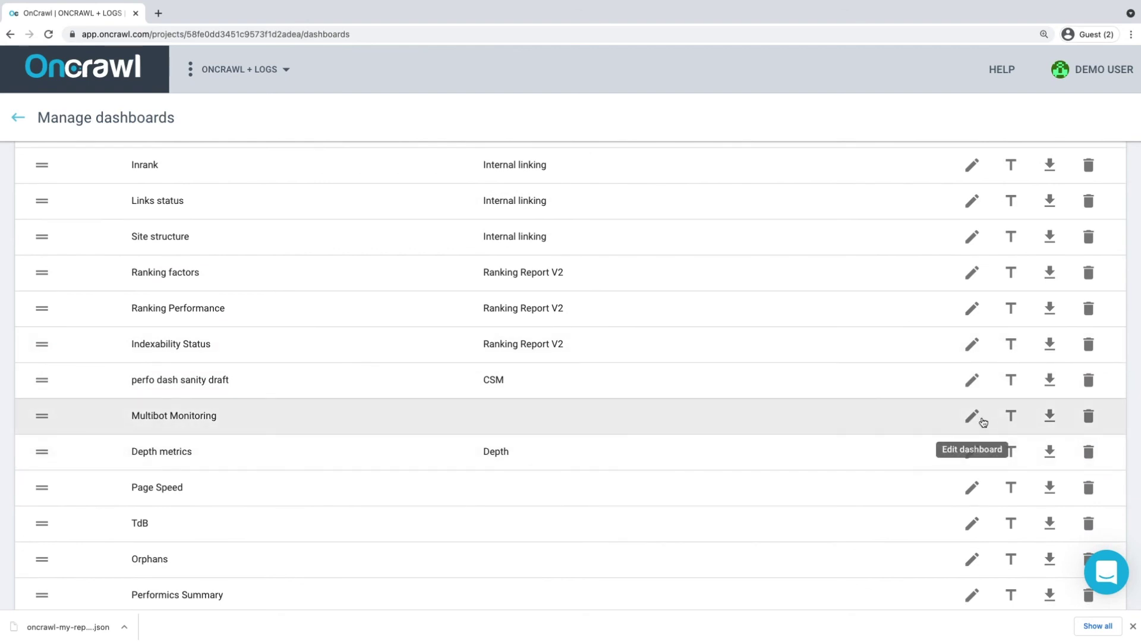
click(1050, 415)
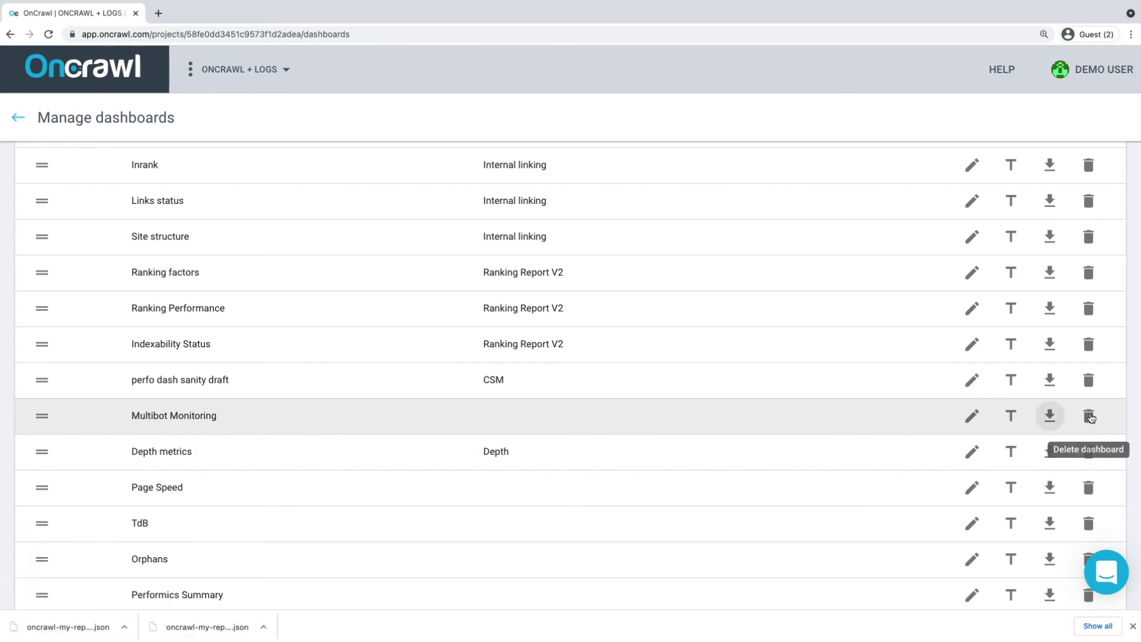
click(1089, 416)
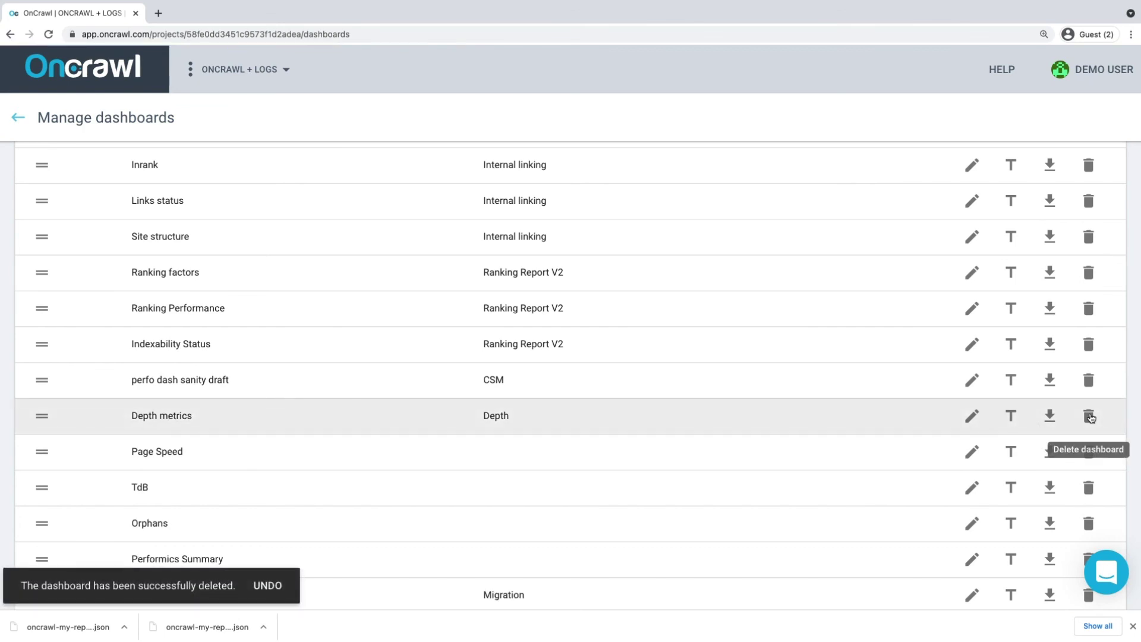